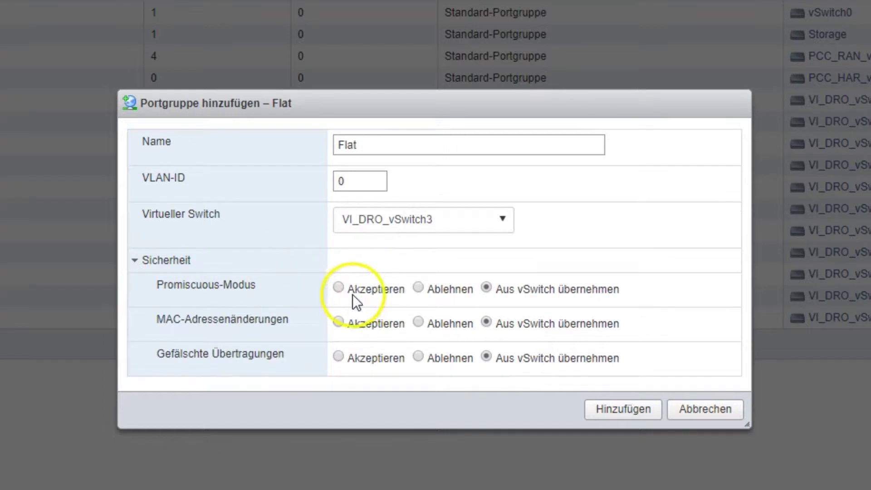
Create the Flat1 and SNAT port groups with MAC address changes and forged transmits set to Akzeptieren
{"action": "left_click", "coordinate": [338, 322]}
{"action": "left_click", "coordinate": [340, 358]}
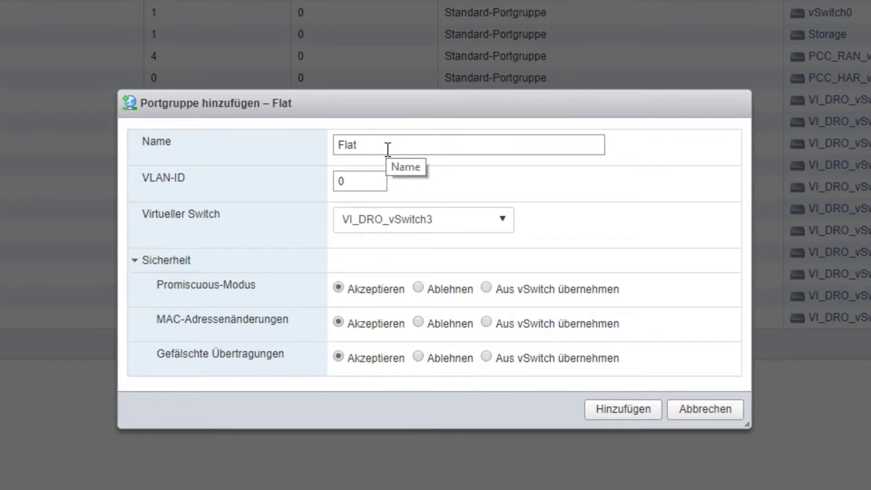
{"action": "type", "text": "1"}
{"action": "left_click", "coordinate": [623, 412]}
{"action": "left_click", "coordinate": [339, 356]}
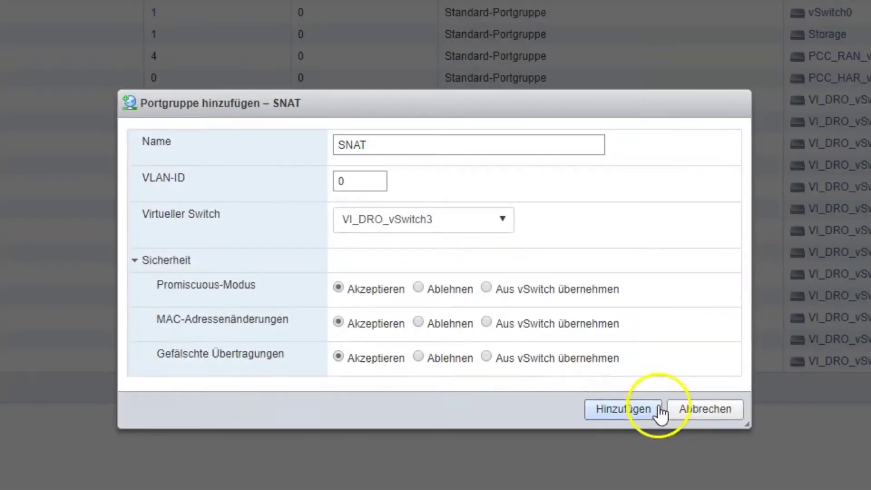
{"action": "left_click", "coordinate": [651, 411]}
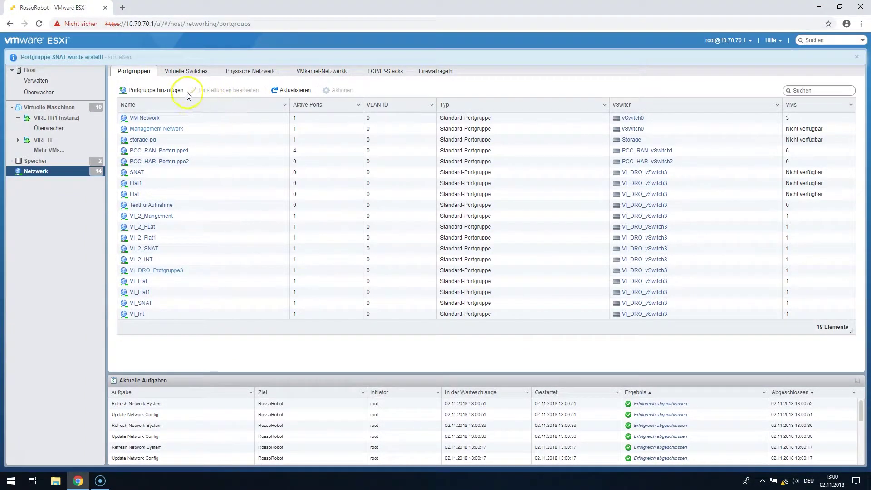
Add the INT and Management port groups on VI_DRO_vSwitch3
{"action": "left_click", "coordinate": [171, 91]}
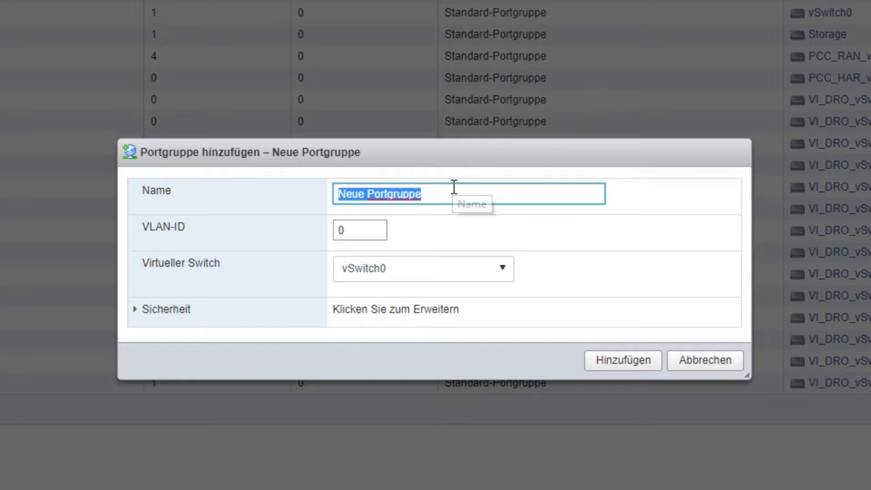
{"action": "type", "text": "INT"}
{"action": "left_click", "coordinate": [427, 272]}
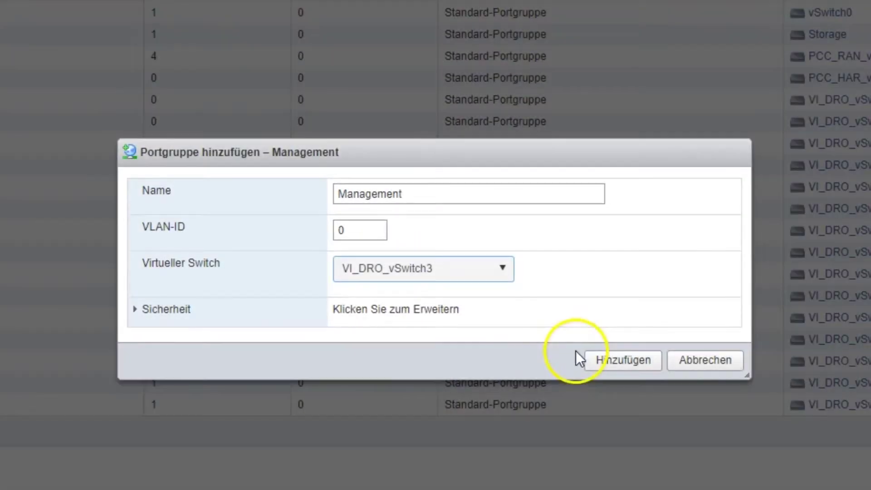
{"action": "left_click", "coordinate": [612, 361]}
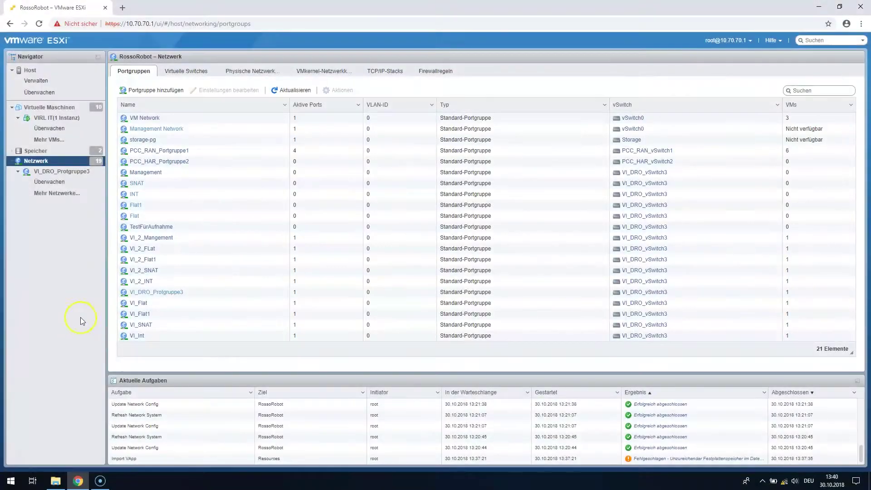
Start a new virtual machine deployment from an OVF/OVA file
{"action": "left_click", "coordinate": [64, 109]}
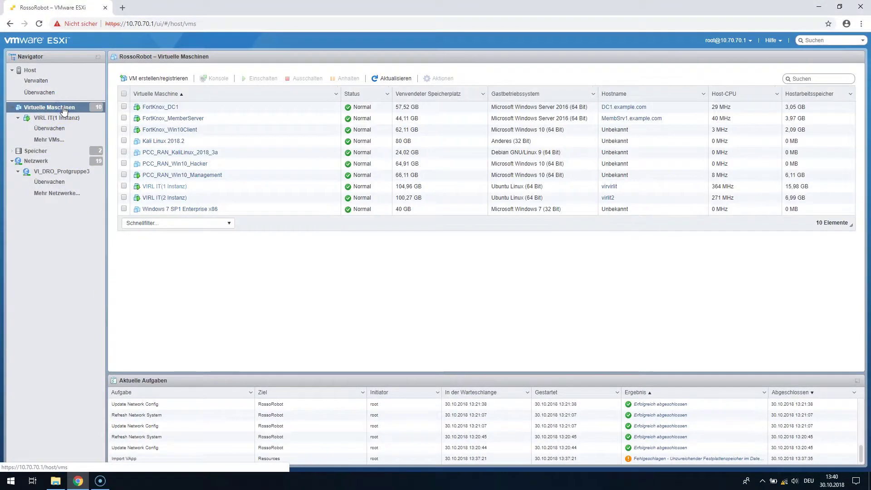
{"action": "left_click", "coordinate": [145, 79]}
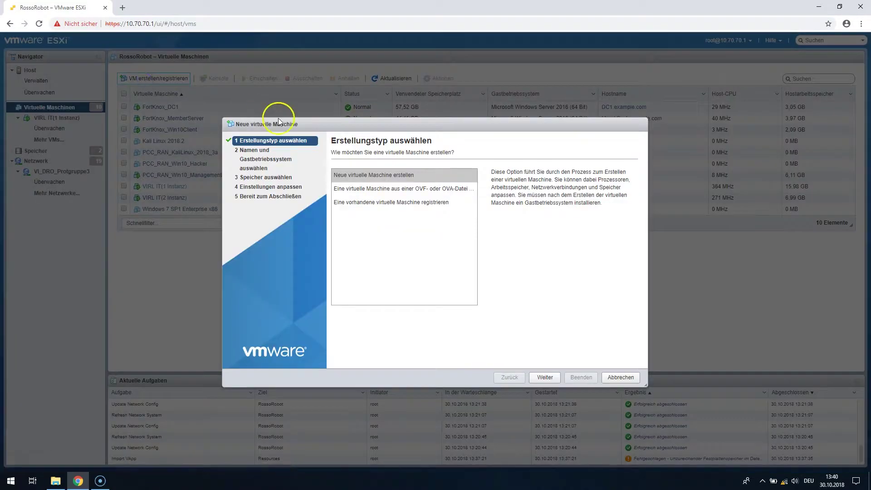
{"action": "left_click", "coordinate": [412, 189]}
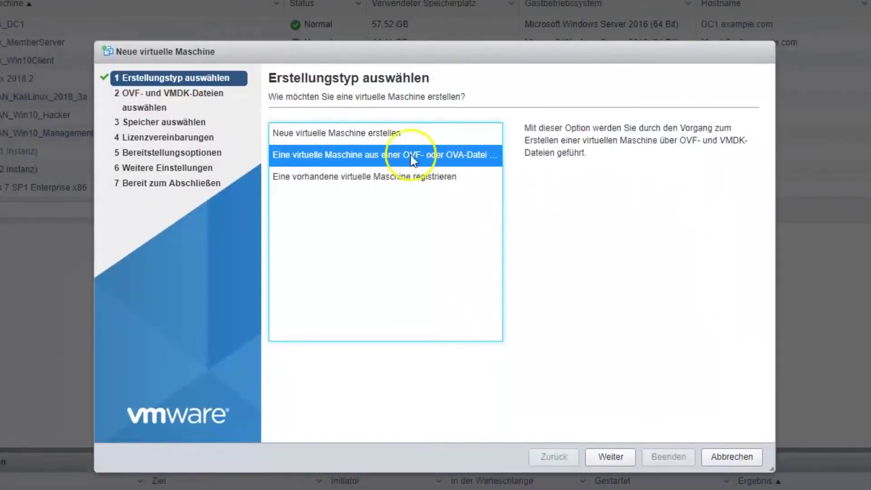
{"action": "left_click", "coordinate": [627, 455]}
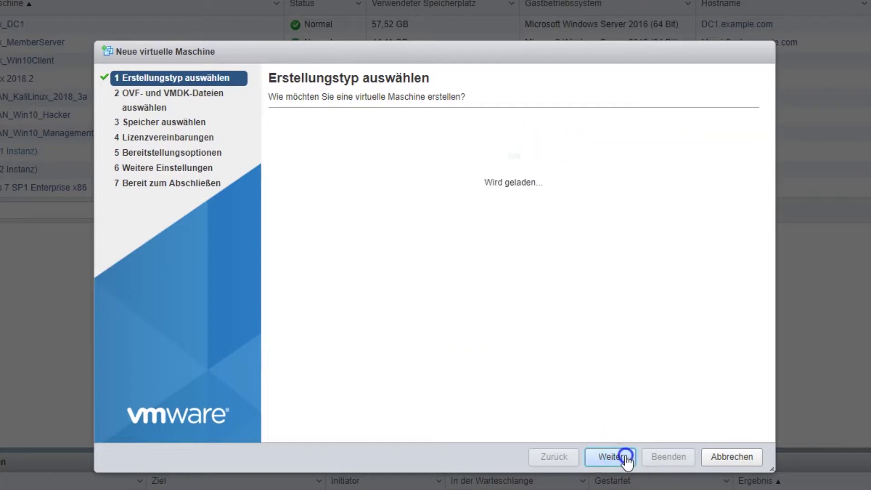
Name the VM 'VIRL IT', load virl.1.5.145.esxi.ova and advance to storage selection
{"action": "left_click", "coordinate": [425, 153]}
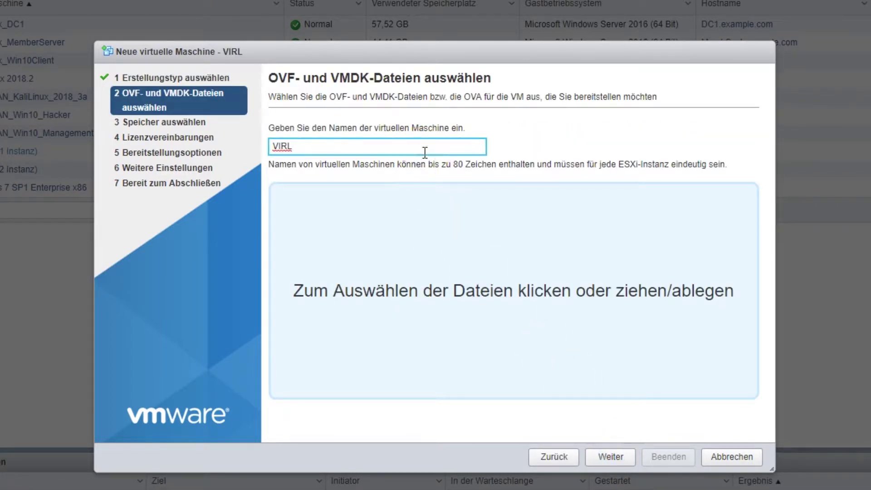
{"action": "left_click", "coordinate": [510, 286]}
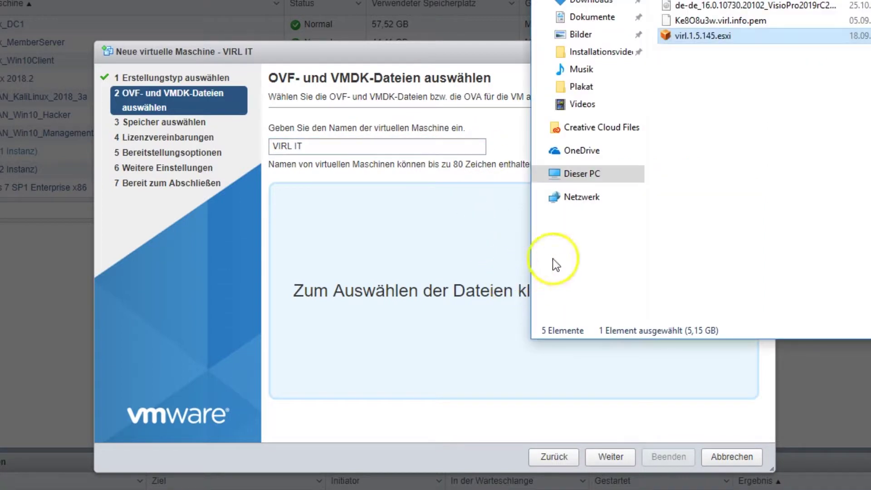
{"action": "left_click_drag", "start_coordinate": [716, 37], "coordinate": [443, 302]}
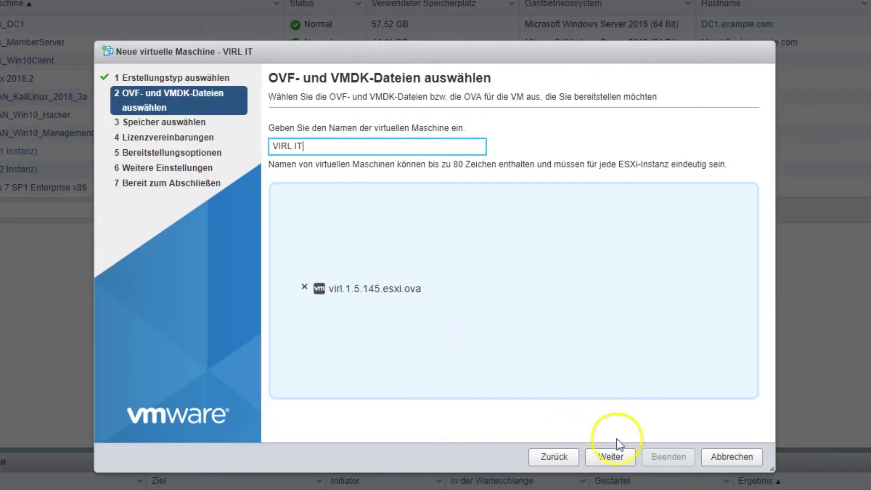
{"action": "left_click", "coordinate": [618, 457]}
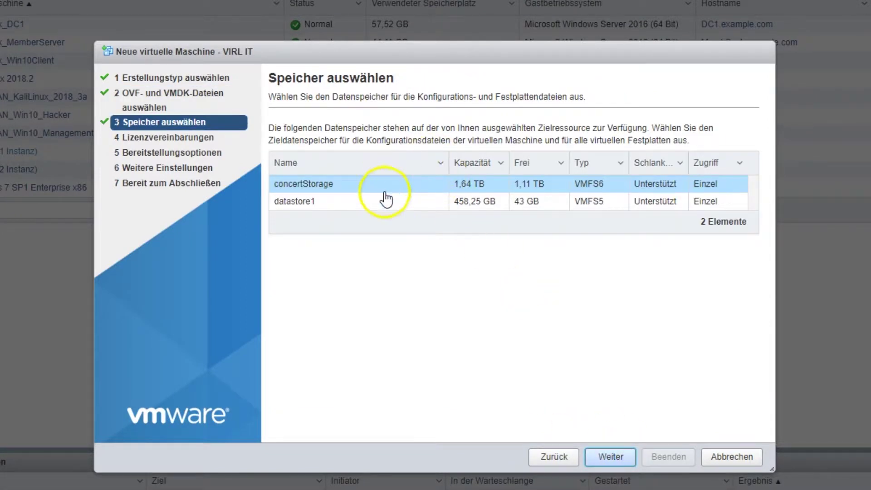
Keep concertStorage as the target datastore for VIRL IT
{"action": "left_click", "coordinate": [340, 204]}
{"action": "left_click", "coordinate": [348, 188]}
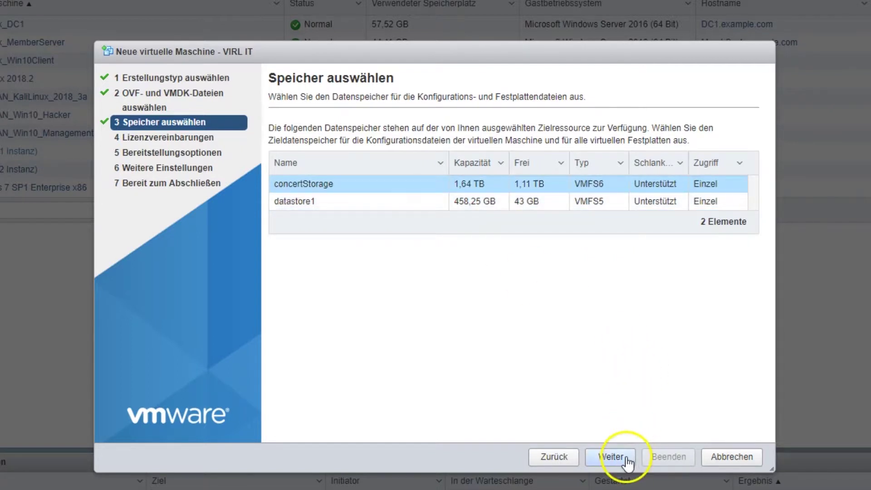
{"action": "left_click", "coordinate": [626, 459]}
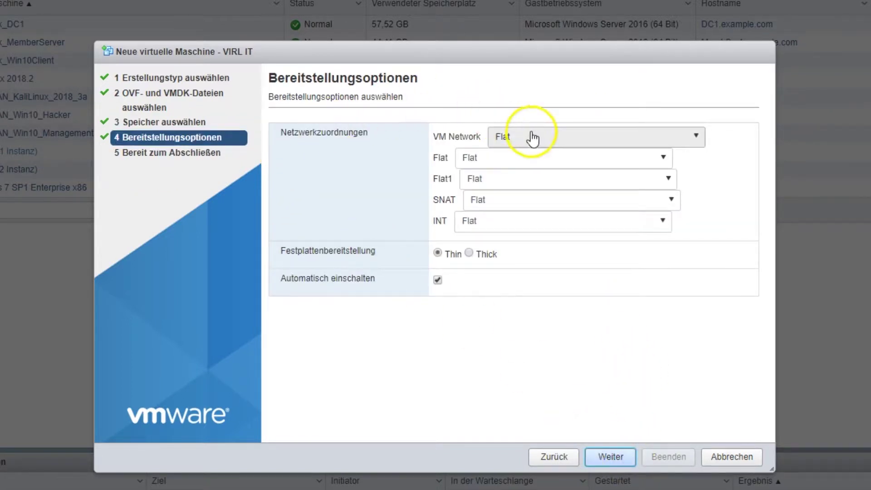
Map VM Network to Management and Flat1, SNAT, INT to namesakes, with Thick provisioning
{"action": "left_click", "coordinate": [559, 144]}
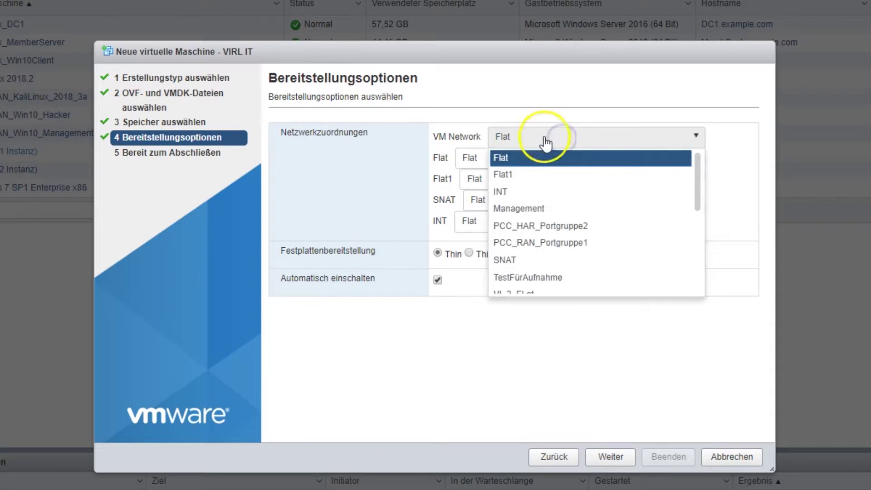
{"action": "left_click", "coordinate": [548, 213]}
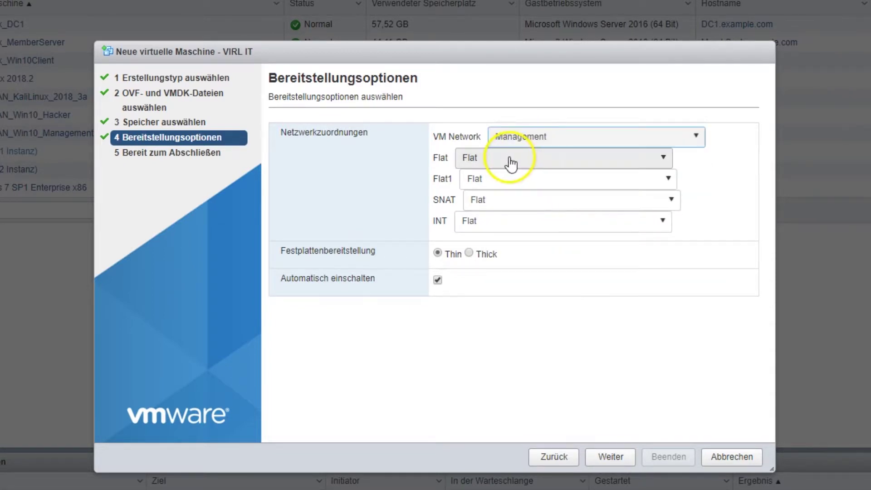
{"action": "left_click", "coordinate": [547, 180]}
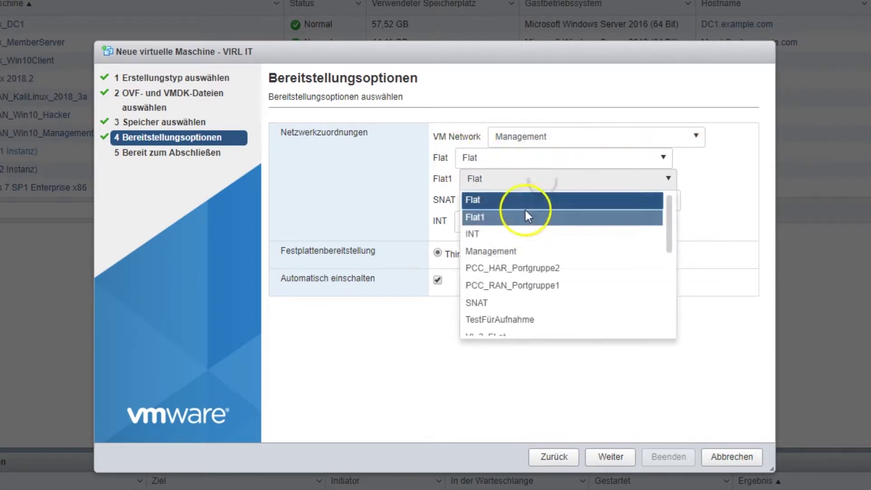
{"action": "left_click", "coordinate": [497, 218]}
{"action": "left_click", "coordinate": [509, 201]}
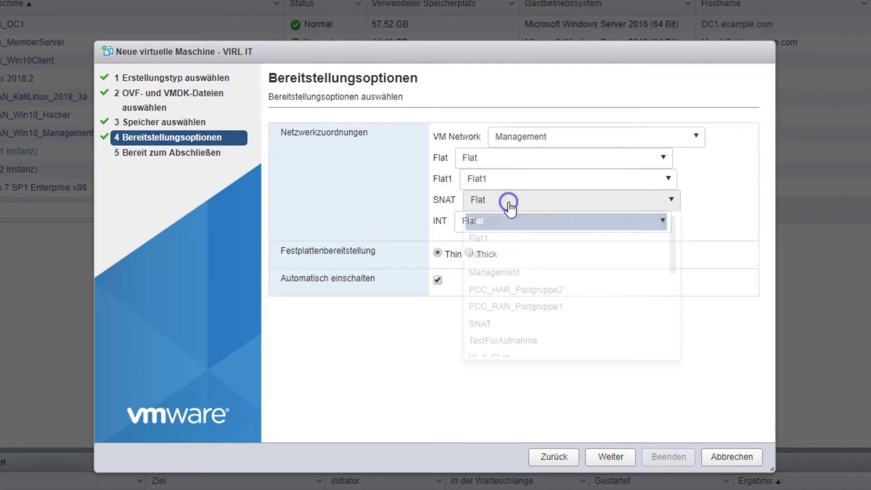
{"action": "left_click", "coordinate": [505, 320]}
{"action": "left_click", "coordinate": [522, 221]}
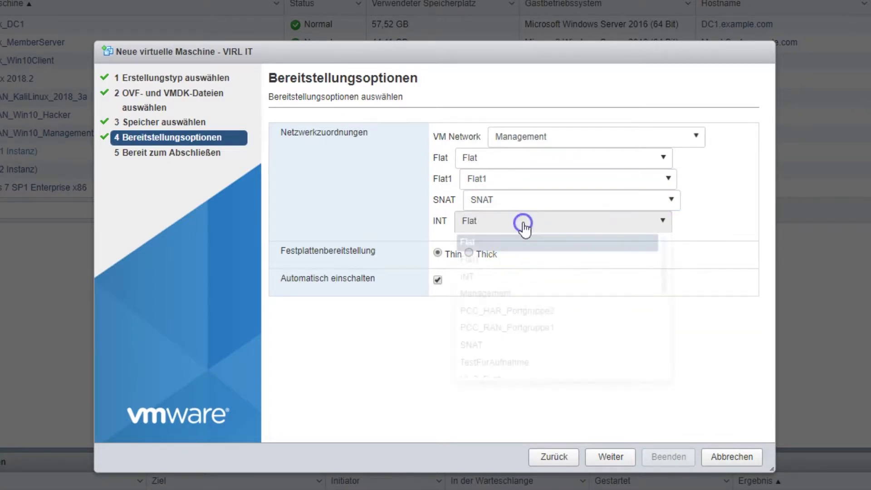
{"action": "left_click", "coordinate": [492, 279]}
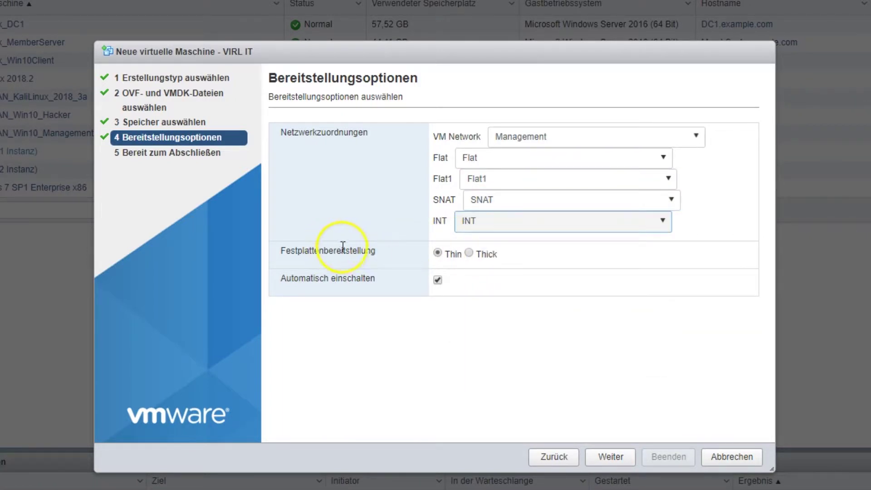
{"action": "left_click", "coordinate": [470, 250]}
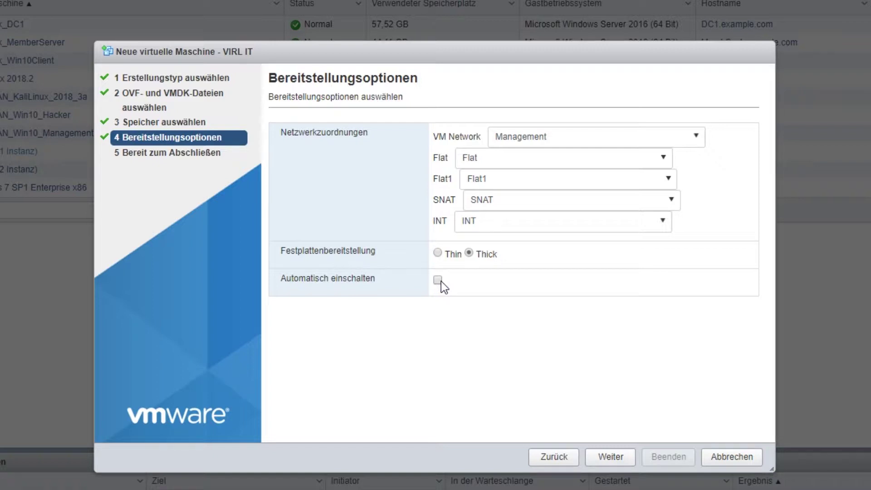
{"action": "left_click", "coordinate": [625, 462]}
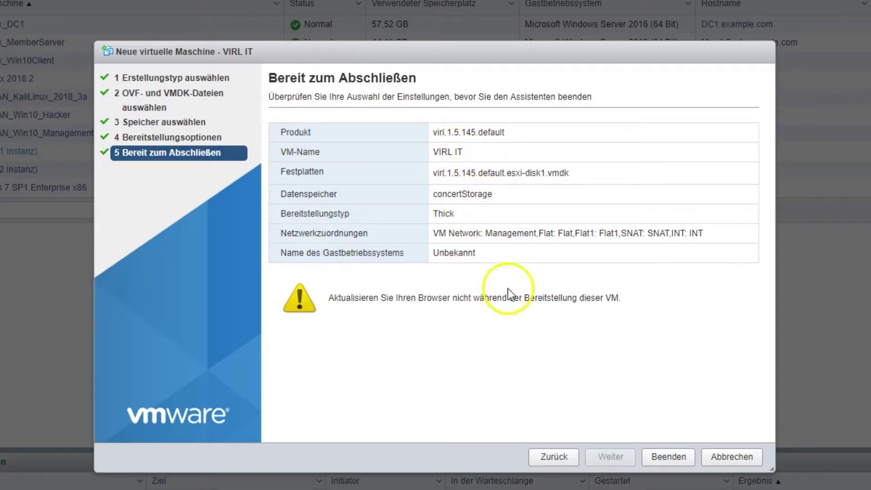
Confirm the summary with Beenden to deploy VIRL IT
{"action": "left_click", "coordinate": [667, 456]}
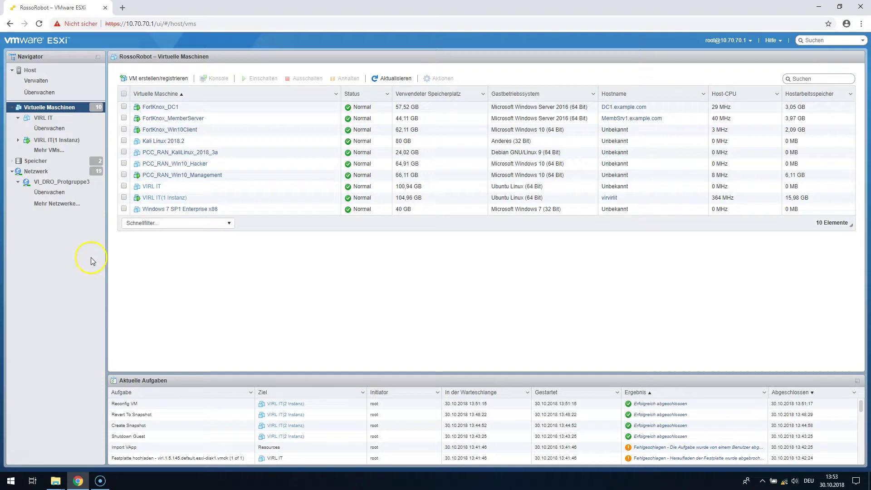
Select VIRL IT in the virtual machine list and open its Einstellungen bearbeiten dialog
{"action": "left_click", "coordinate": [59, 193]}
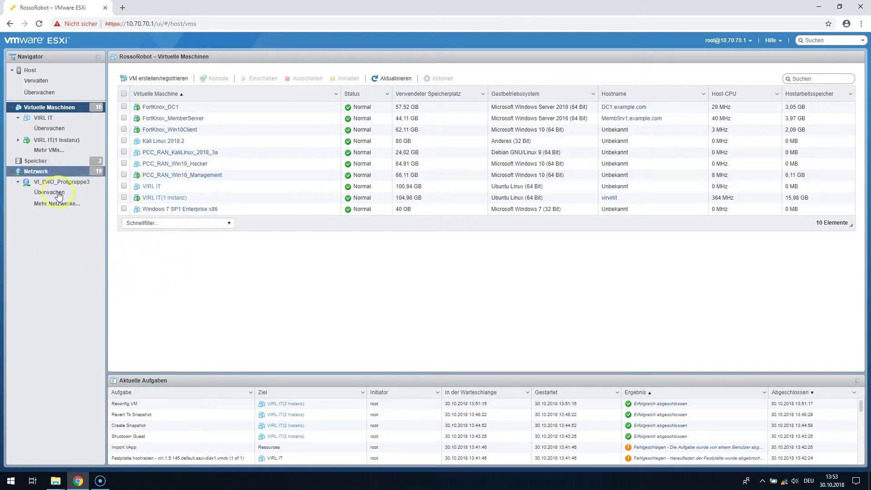
{"action": "left_click", "coordinate": [20, 109]}
{"action": "left_click", "coordinate": [51, 120]}
{"action": "left_click", "coordinate": [48, 122]}
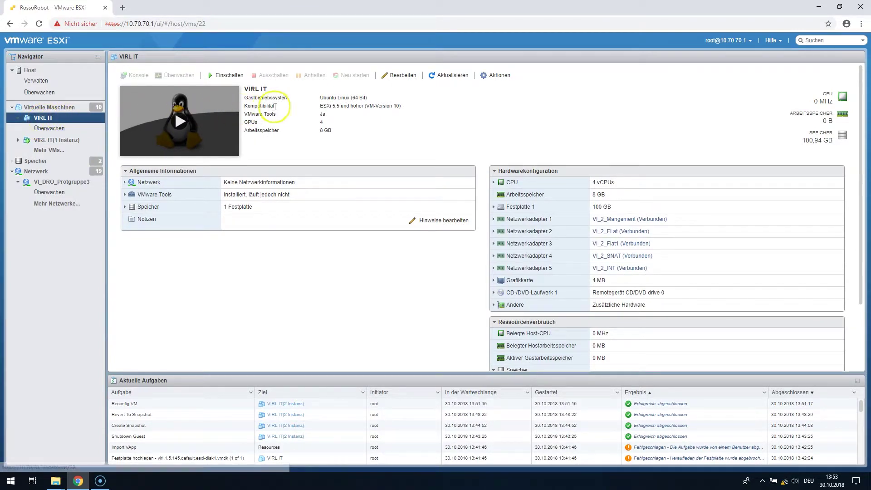
{"action": "left_click", "coordinate": [402, 76]}
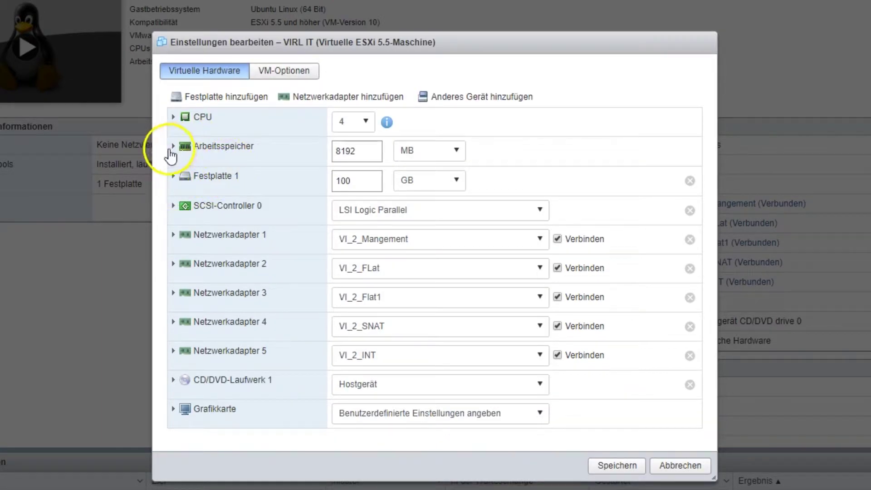
Change VIRL IT's Arbeitsspeicher from 8192 MB to 16384 MB and save
{"action": "left_click_drag", "start_coordinate": [355, 151], "coordinate": [335, 151]}
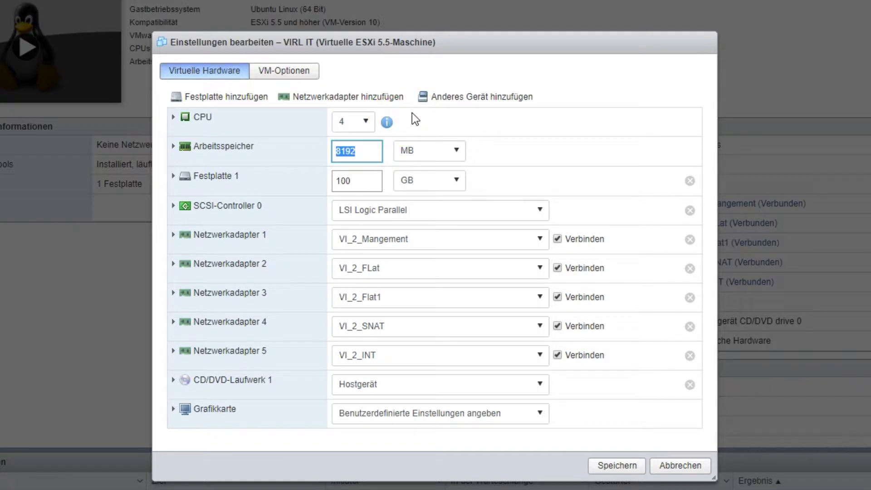
{"action": "type", "text": "1634"}
{"action": "key", "text": "BackSpace"}
{"action": "type", "text": "84"}
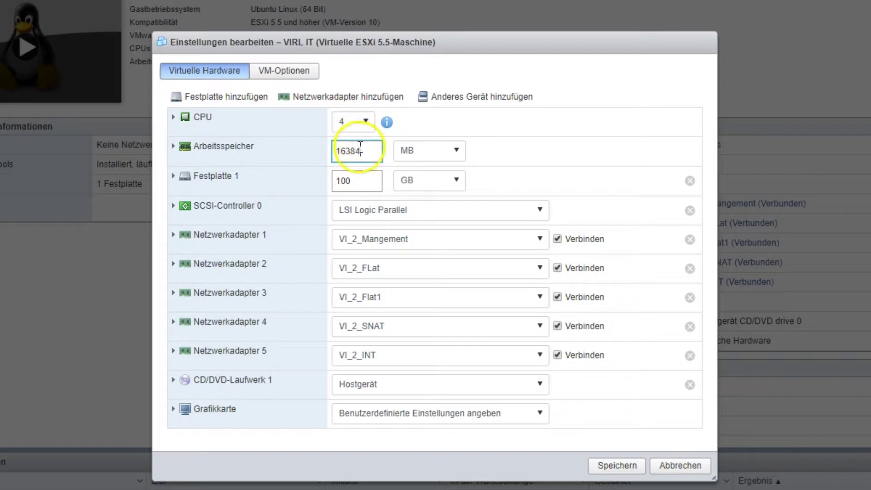
{"action": "left_click", "coordinate": [616, 467]}
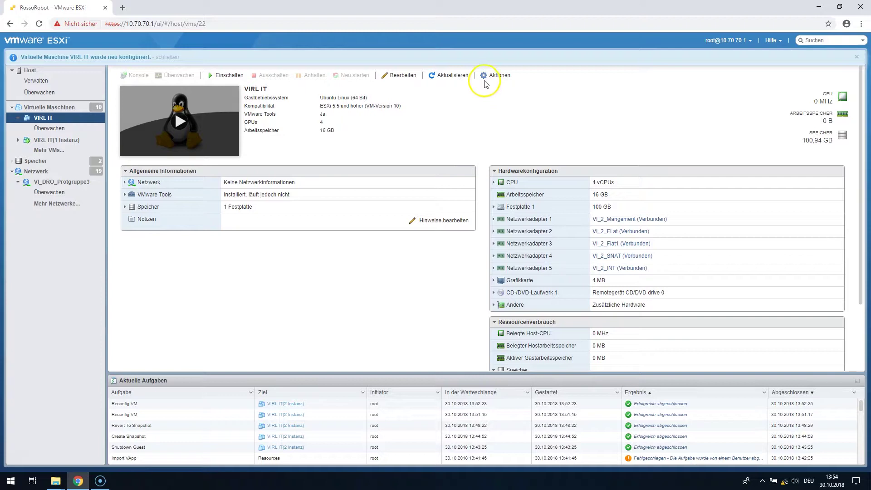
Snapshot VIRL IT as 'Einstellungen Vorgenommen', then power the VM on
{"action": "left_click", "coordinate": [499, 77]}
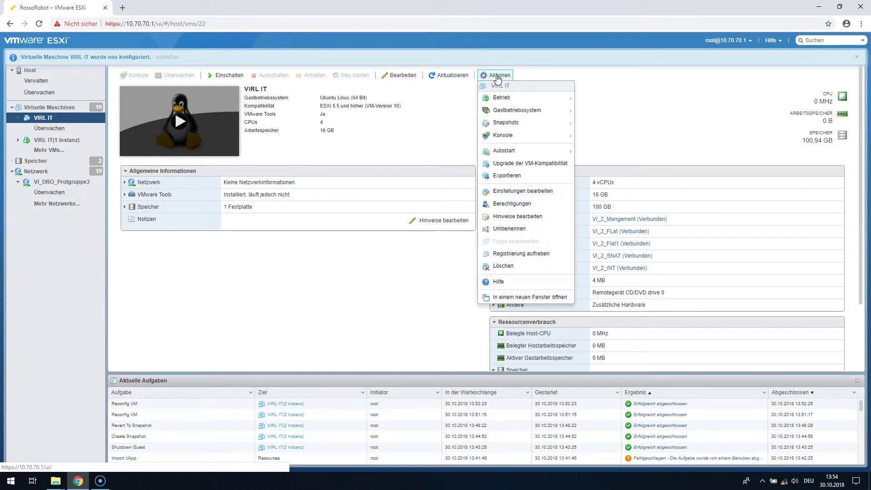
{"action": "mouse_move", "coordinate": [529, 126]}
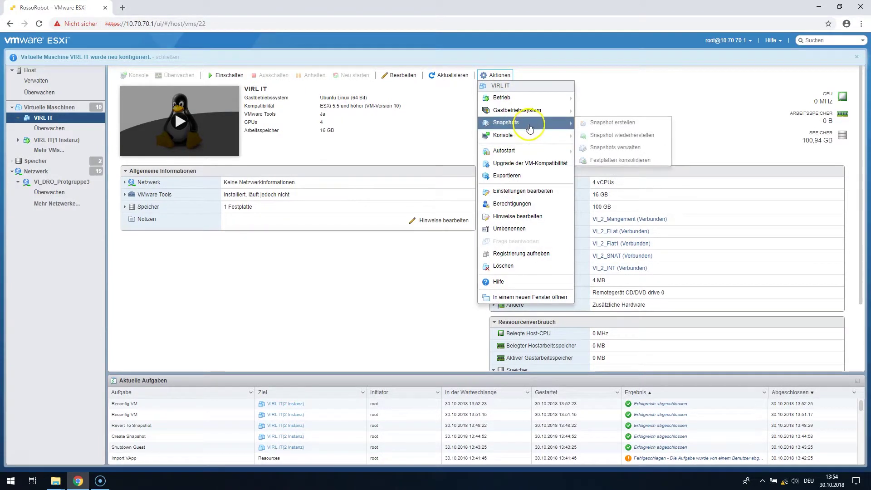
{"action": "left_click", "coordinate": [599, 123]}
{"action": "left_click", "coordinate": [459, 206]}
{"action": "type", "text": "Ein"}
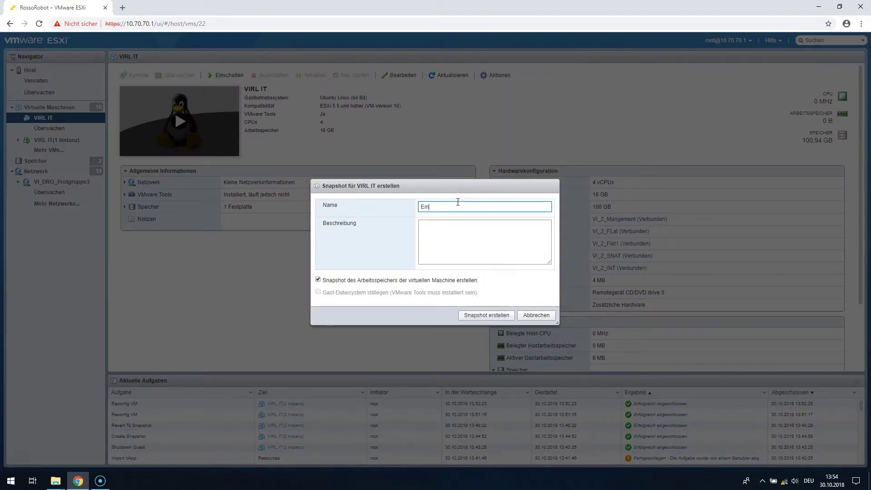
{"action": "type", "text": "stellungen Vorgenommen"}
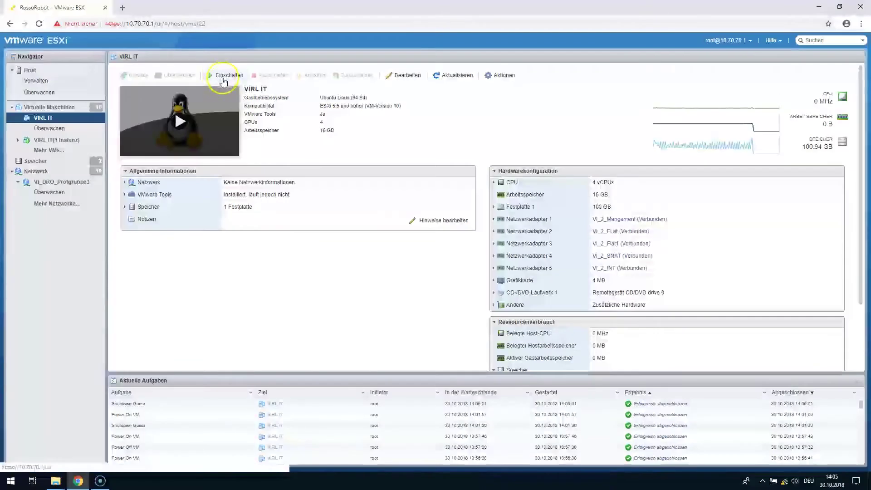
{"action": "left_click", "coordinate": [224, 81]}
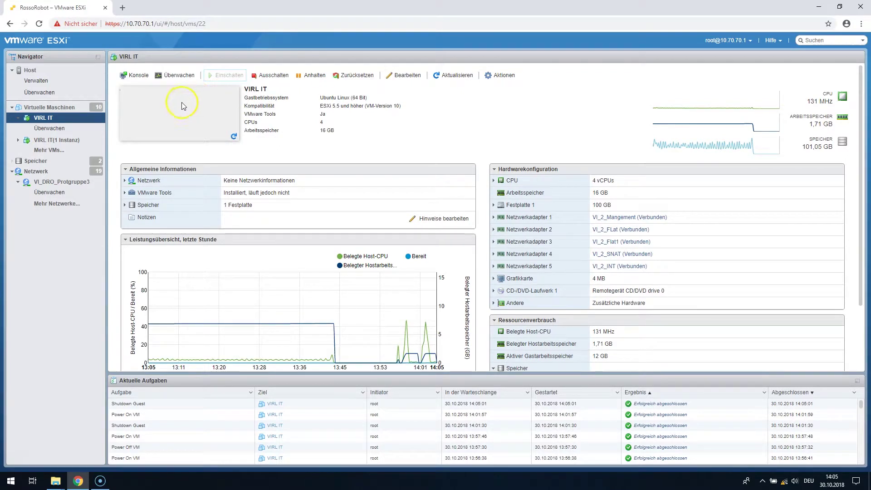
Open the VIRL IT console and boot the default Ubuntu GRUB entry
{"action": "left_click", "coordinate": [185, 131]}
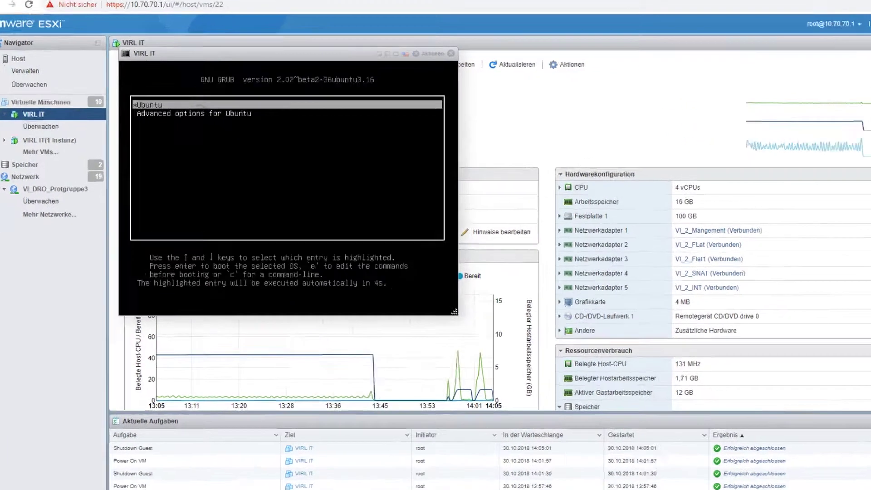
{"action": "left_click", "coordinate": [357, 185]}
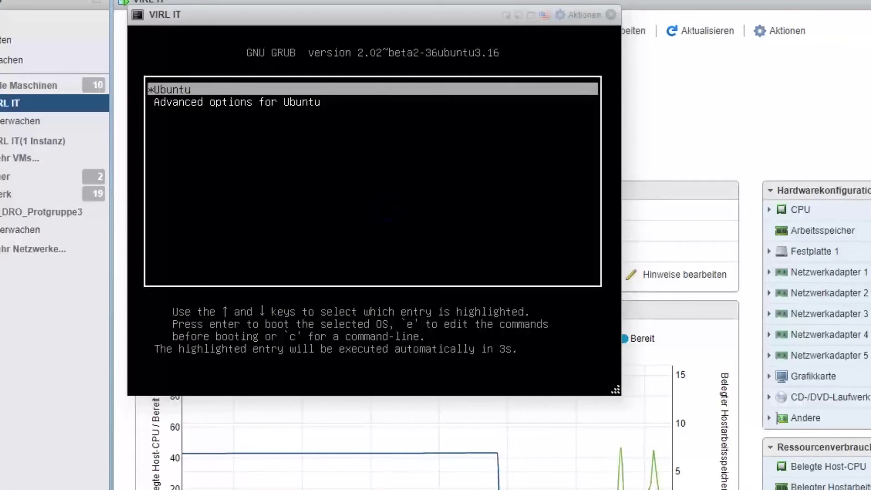
{"action": "key", "text": "Return"}
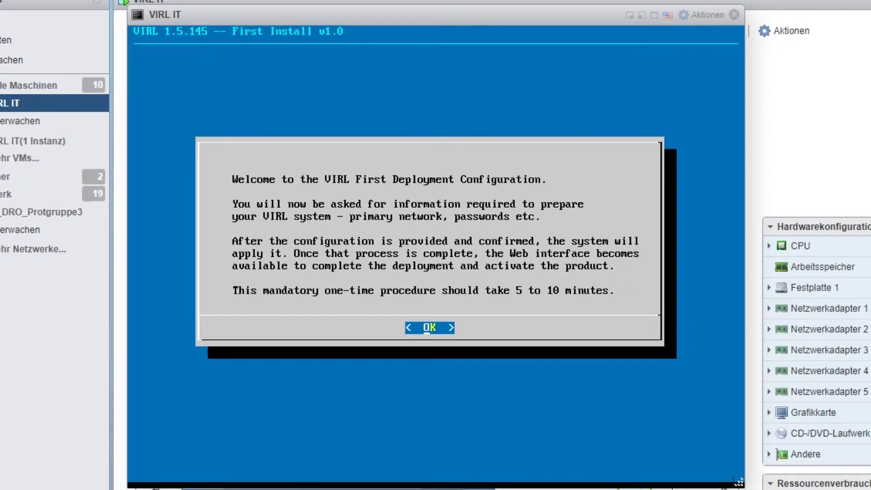
Skip the welcome and help screens and set the domain name to virl-it.at
{"action": "key", "text": "Return"}
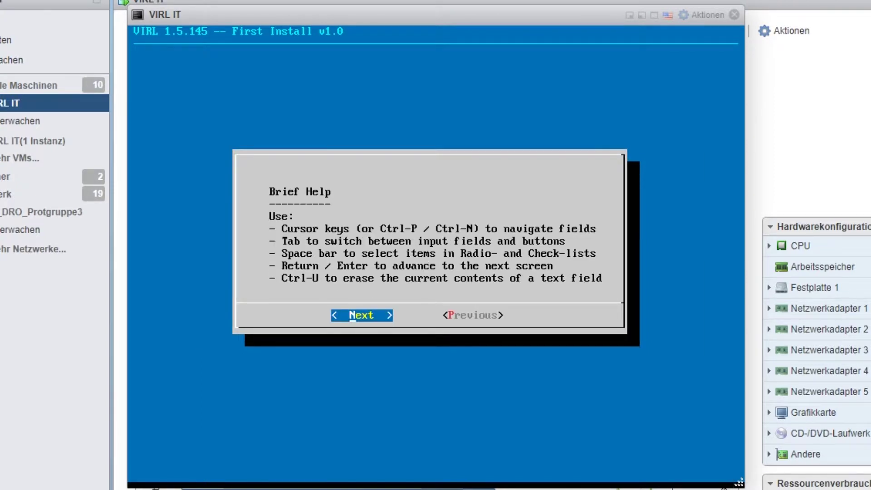
{"action": "key", "text": "Return"}
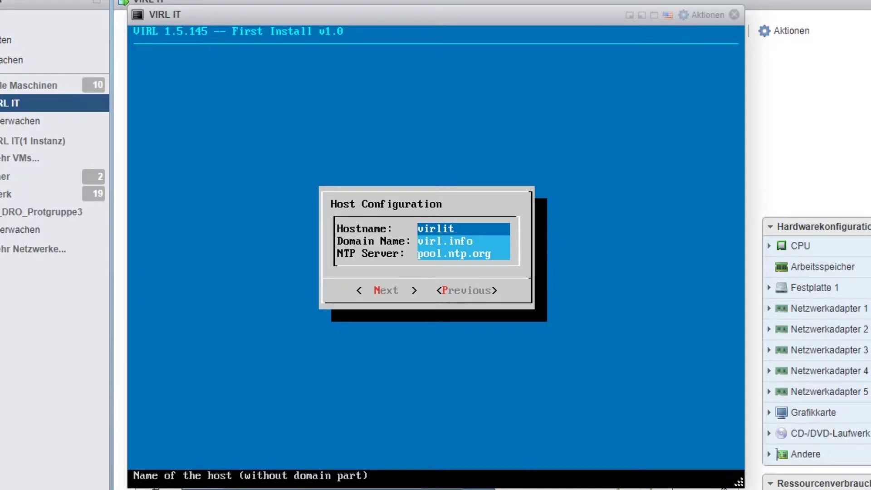
{"action": "key", "text": "Down"}
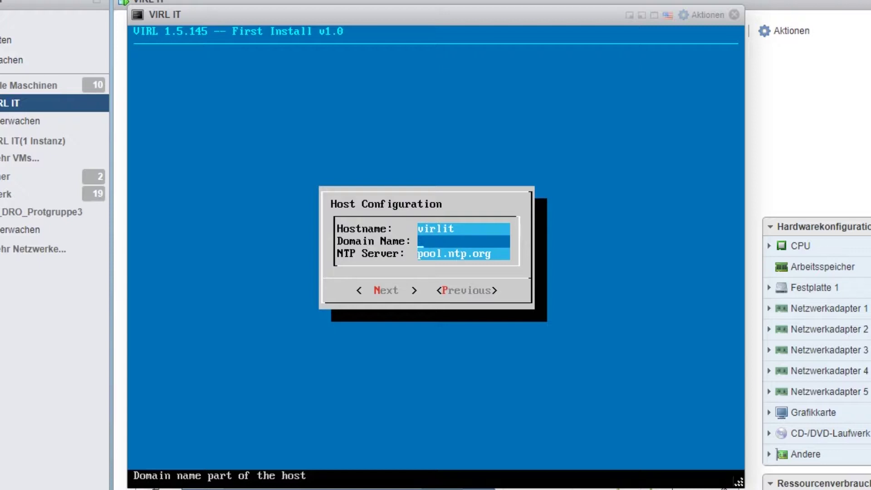
{"action": "type", "text": "virl-it.at"}
{"action": "key", "text": "Tab"}
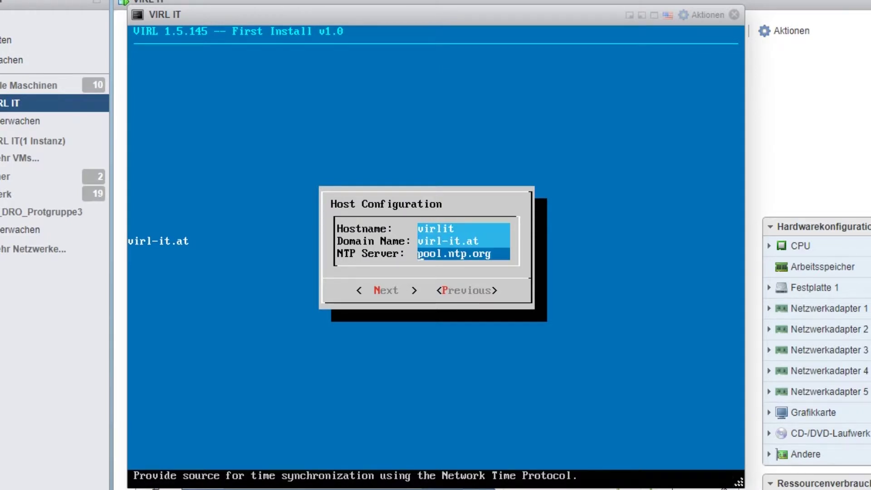
{"action": "key", "text": "Tab"}
{"action": "key", "text": "Return"}
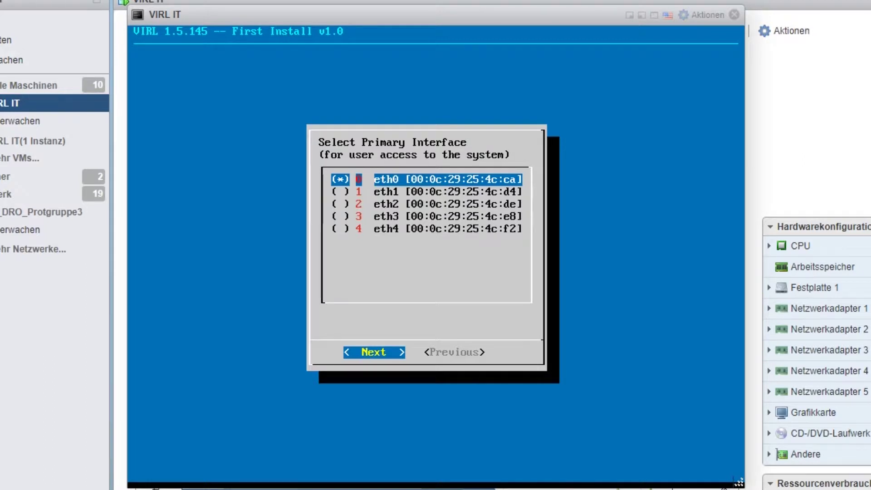
Keep eth0 as the primary interface and switch addressing from DHCP to Static
{"action": "key", "text": "Return"}
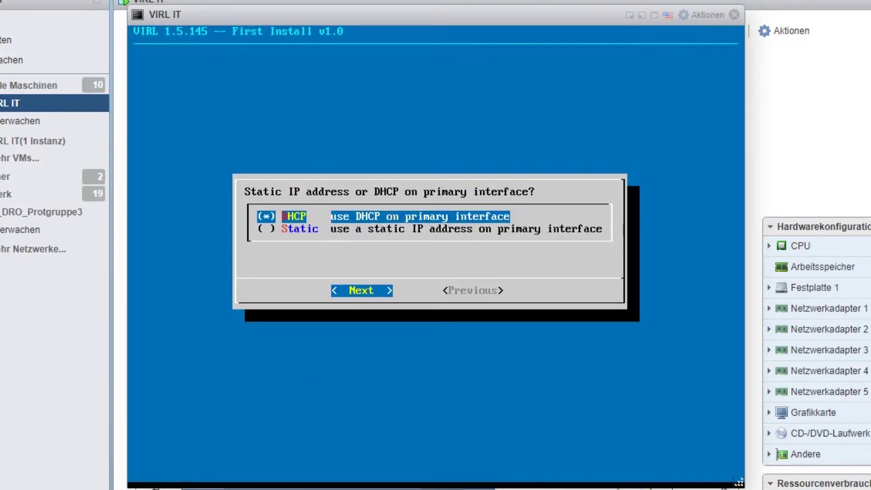
{"action": "key", "text": "Down"}
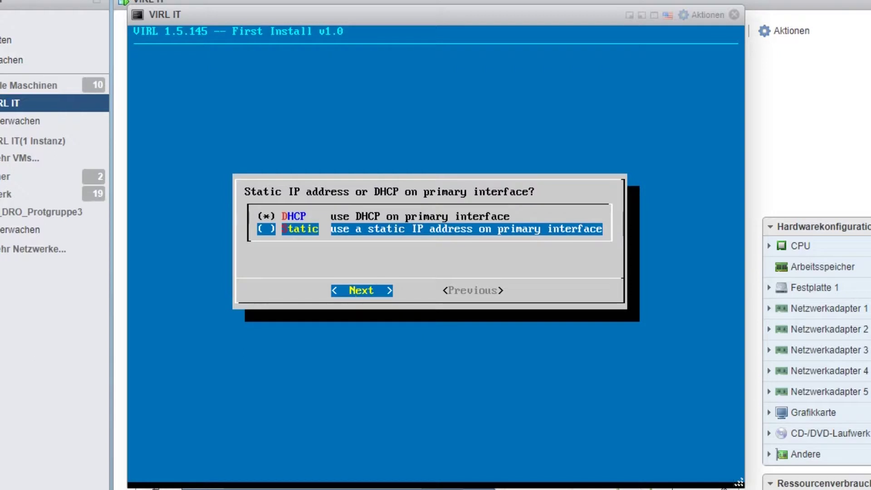
{"action": "key", "text": "space"}
{"action": "key", "text": "Return"}
Enter IP 192.168.50.110/24, gateway 192.168.50.254 and DNS 8.8.8.8, 8.8.4.4
{"action": "key", "text": "BackSpace"}
{"action": "key", "text": "BackSpace"}
{"action": "key", "text": "BackSpace"}
{"action": "key", "text": "BackSpace"}
{"action": "type", "text": "172.16.6.1"}
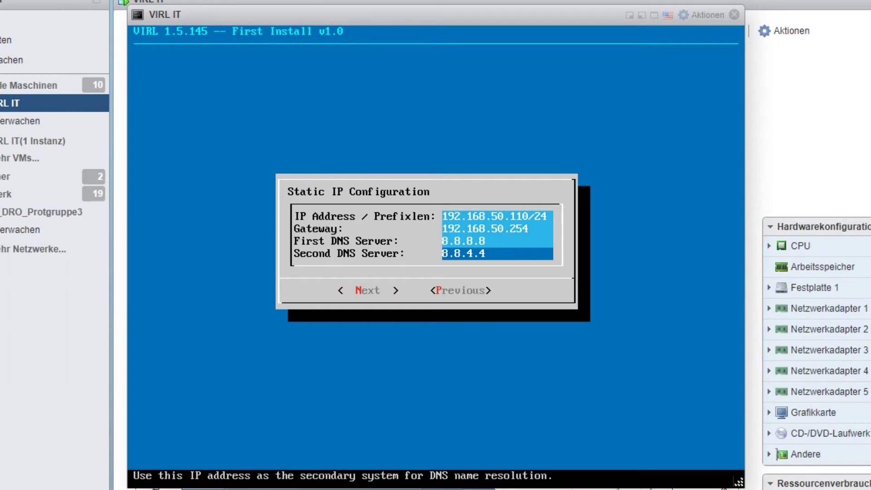
{"action": "key", "text": "Tab"}
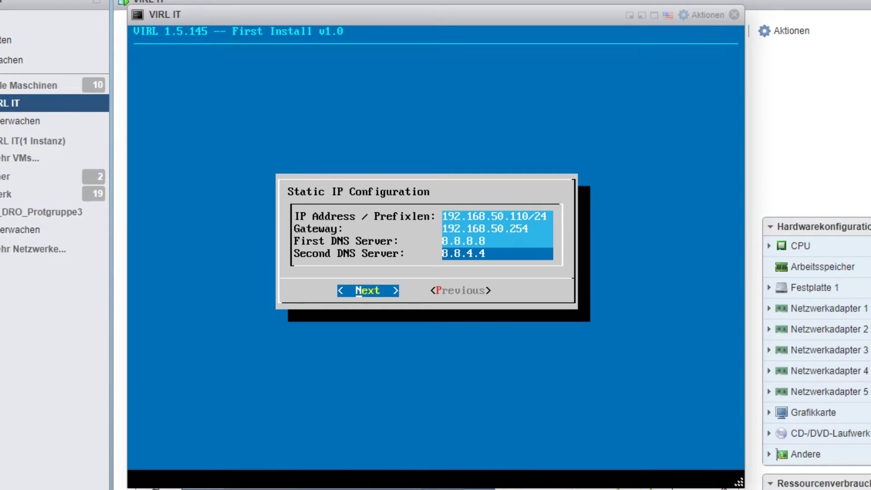
{"action": "key", "text": "Return"}
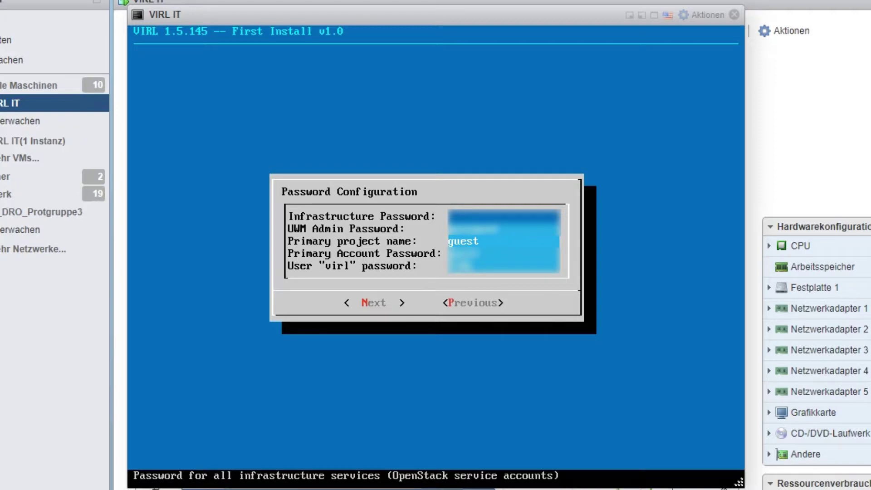
Replace the primary project name 'guest' with 'VIRLIT' and leave cluster mode disabled
{"action": "key", "text": "Down"}
{"action": "key", "text": "Down"}
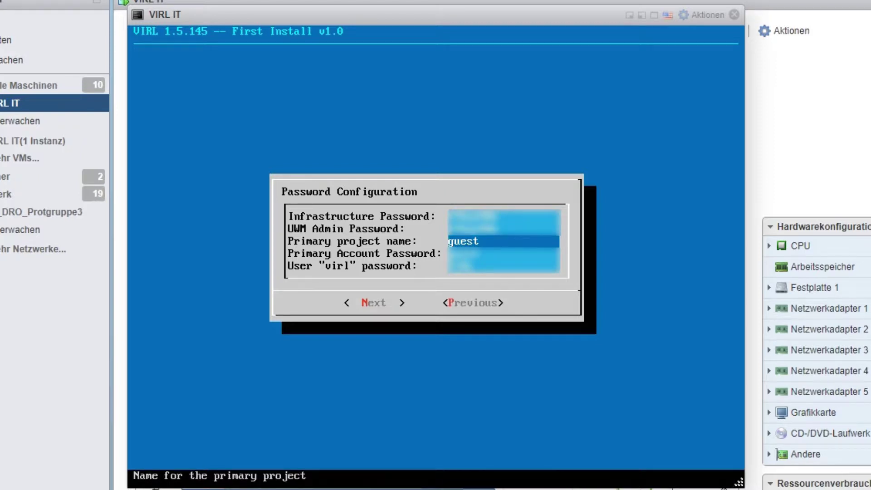
{"action": "key", "text": "BackSpace"}
{"action": "key", "text": "BackSpace"}
{"action": "key", "text": "BackSpace"}
{"action": "key", "text": "BackSpace"}
{"action": "key", "text": "BackSpace"}
{"action": "type", "text": "VIRLIT"}
{"action": "key", "text": "Down"}
{"action": "key", "text": "Return"}
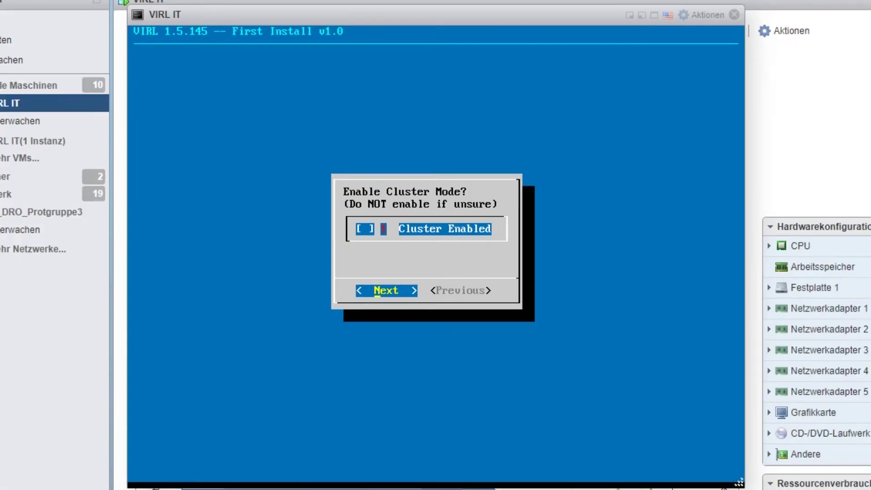
{"action": "key", "text": "Return"}
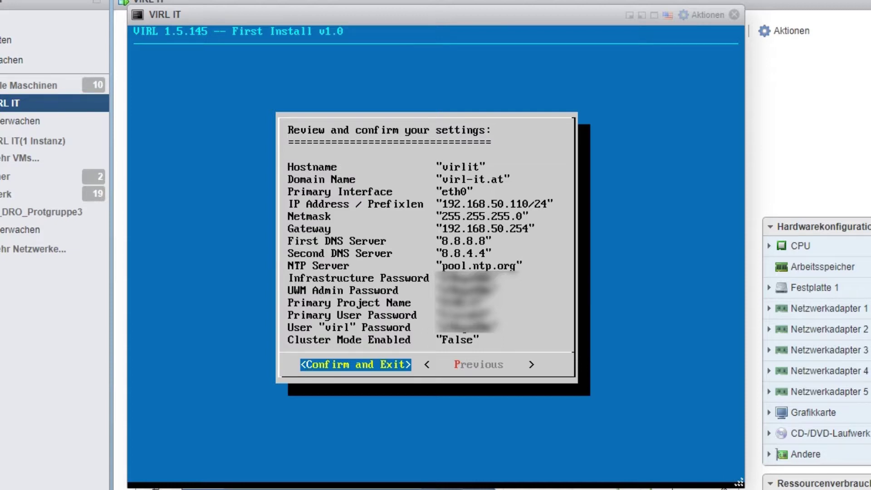
Confirm the first-install settings, then close the VM console once configuration reaches 100%
{"action": "key", "text": "Return"}
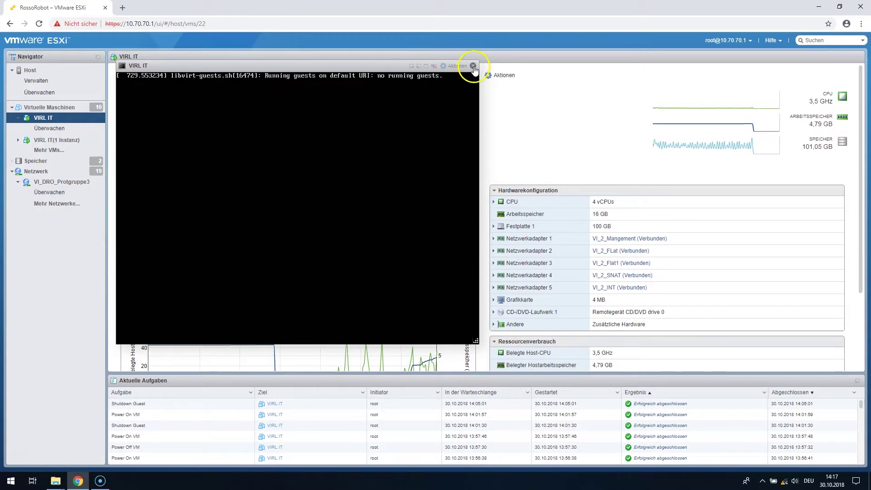
{"action": "left_click", "coordinate": [473, 66]}
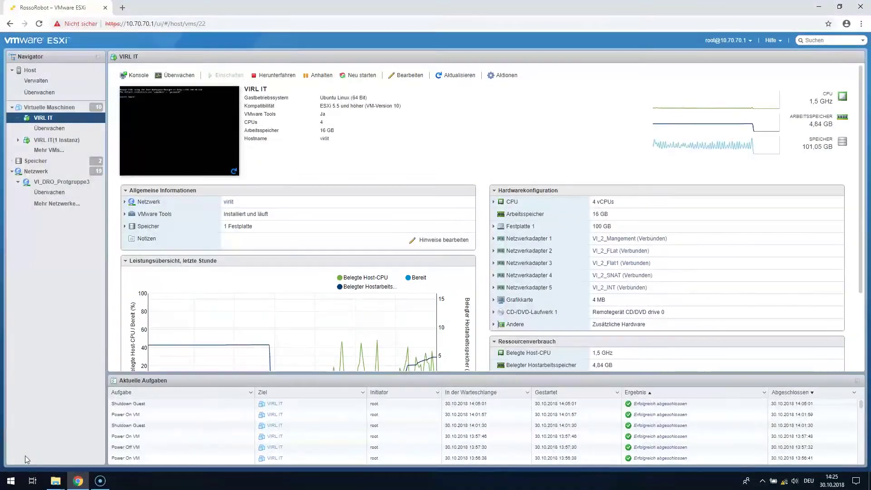
Log in to VIRL UWM at 192.168.50.110 with the UWM admin username and password
{"action": "left_click", "coordinate": [124, 8]}
{"action": "type", "text": "192"}
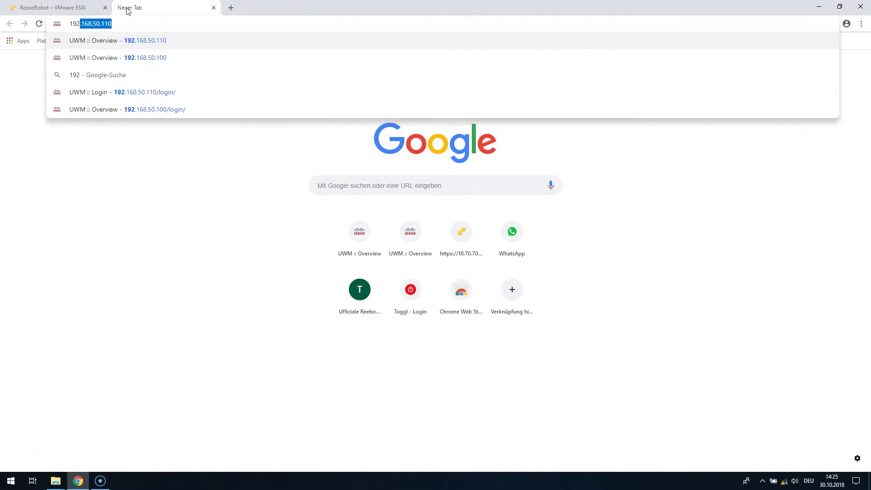
{"action": "key", "text": "Return"}
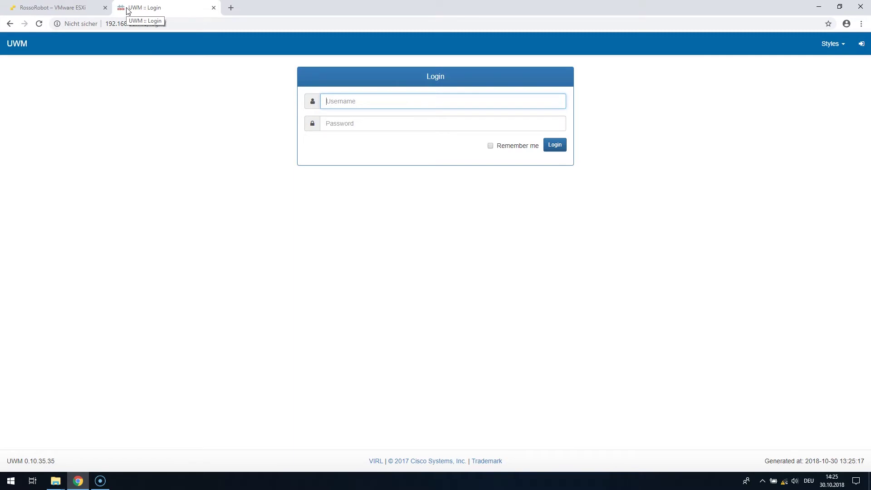
{"action": "type", "text": "uwmadmin"}
{"action": "key", "text": "Tab"}
{"action": "type", "text": "••••••••"}
{"action": "key", "text": "Return"}
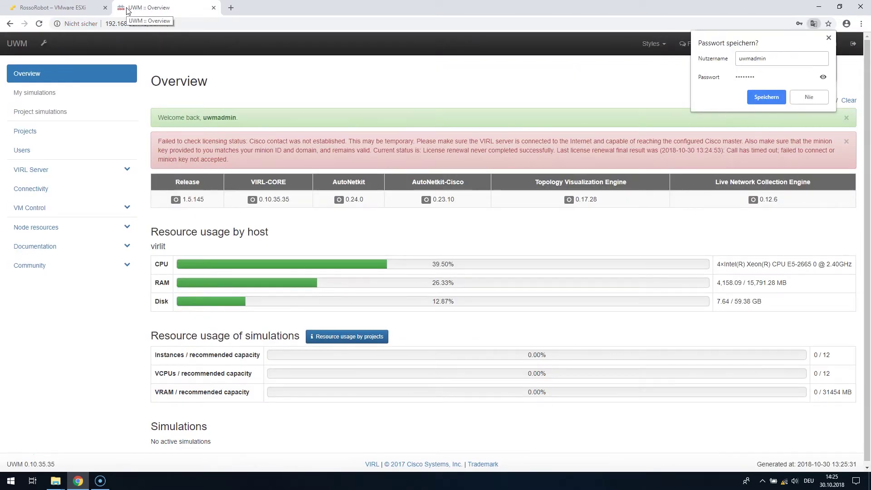
Open VIRL Server > Salt Configuration and Status and dismiss the red error alert
{"action": "left_click", "coordinate": [123, 176]}
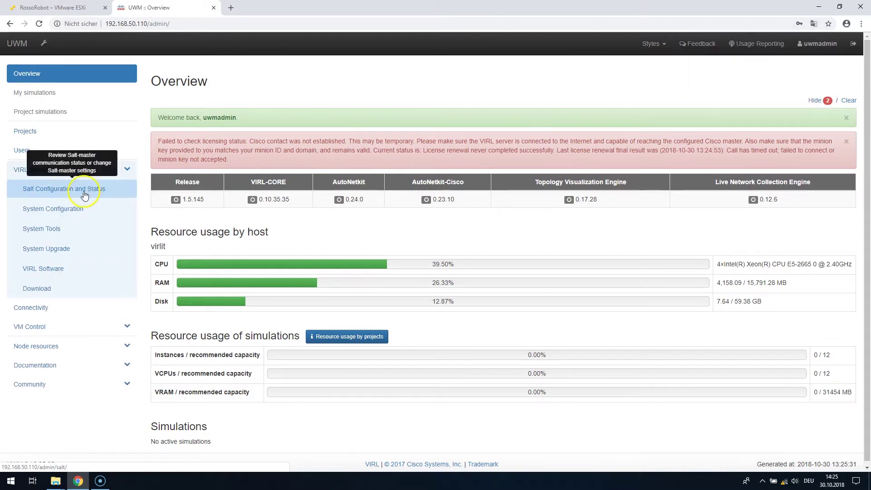
{"action": "left_click", "coordinate": [84, 194]}
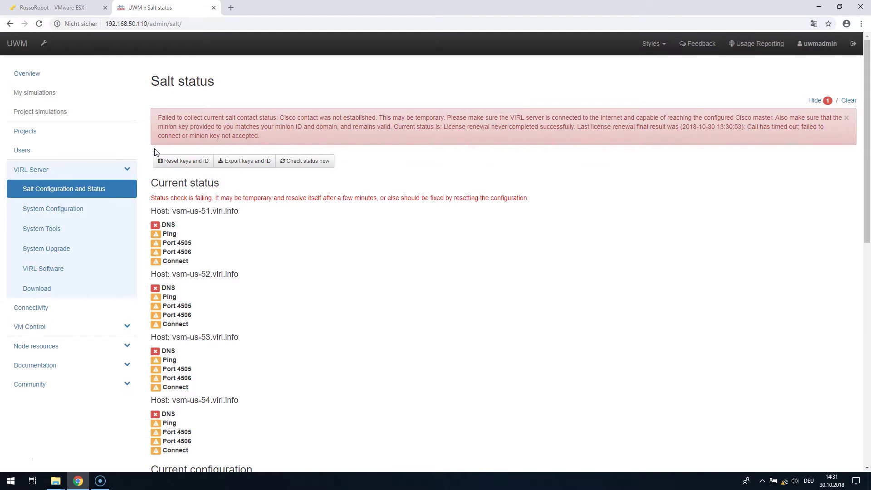
{"action": "left_click", "coordinate": [844, 119]}
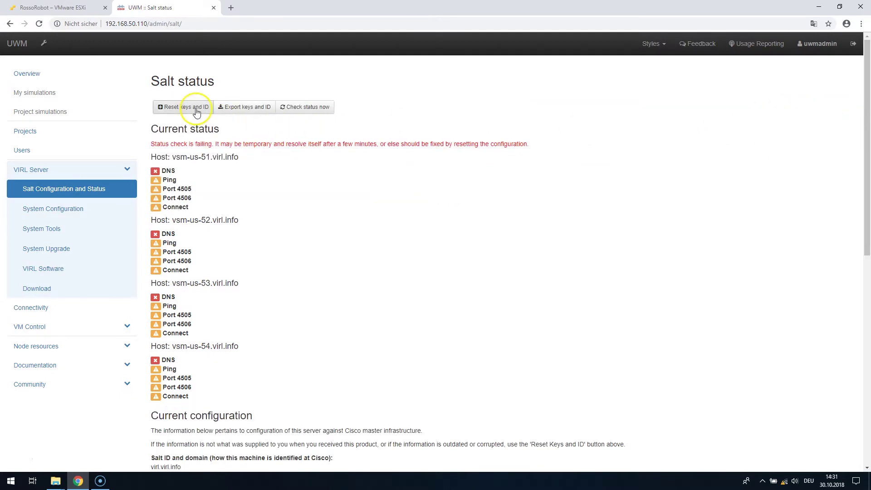
Reset salt keys and ID, loading the .pem licence file from D:\Schule\Diplomarbeit
{"action": "left_click", "coordinate": [197, 108]}
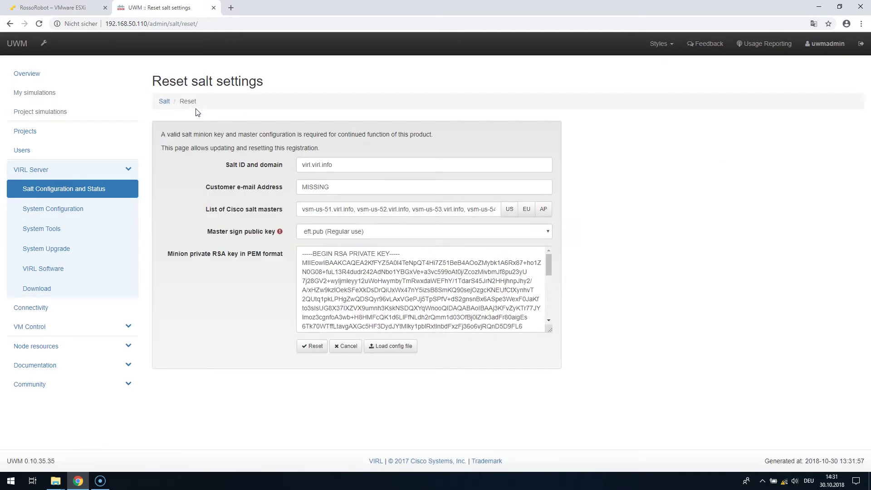
{"action": "left_click", "coordinate": [395, 347]}
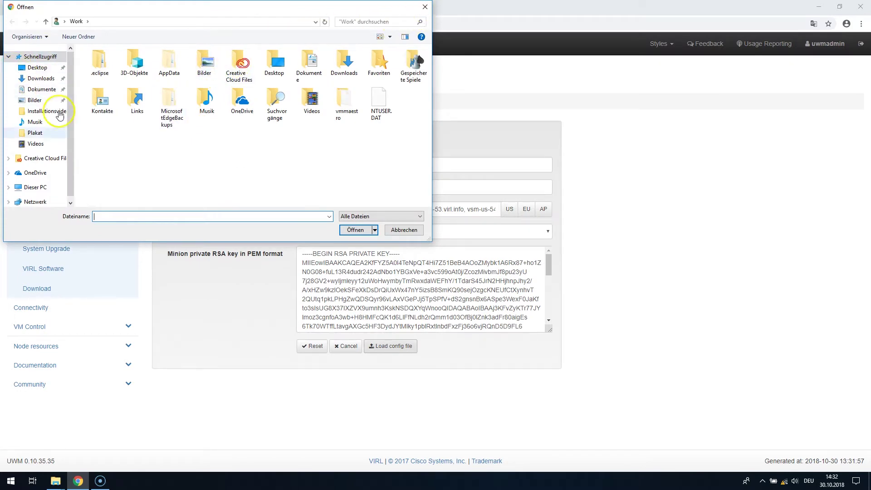
{"action": "left_click", "coordinate": [28, 187]}
{"action": "left_click", "coordinate": [146, 166]}
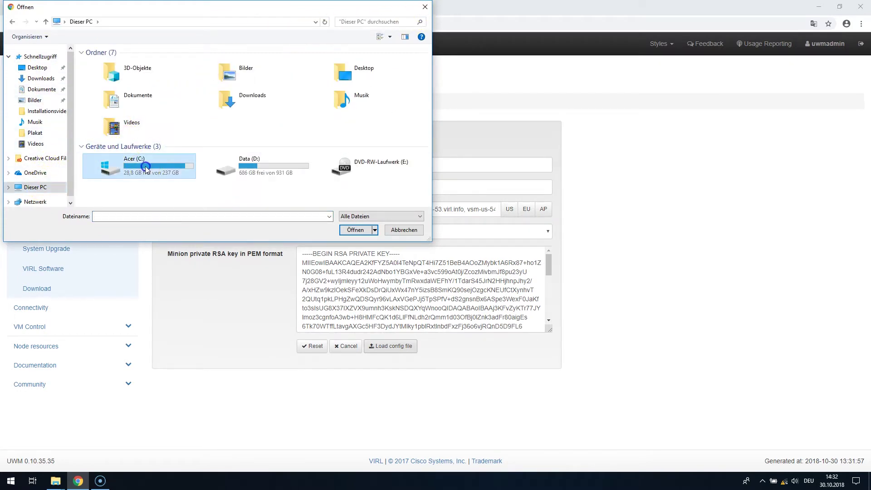
{"action": "double_click", "coordinate": [225, 162]}
{"action": "scroll", "coordinate": [121, 138], "scroll_direction": "down", "scroll_amount": 1}
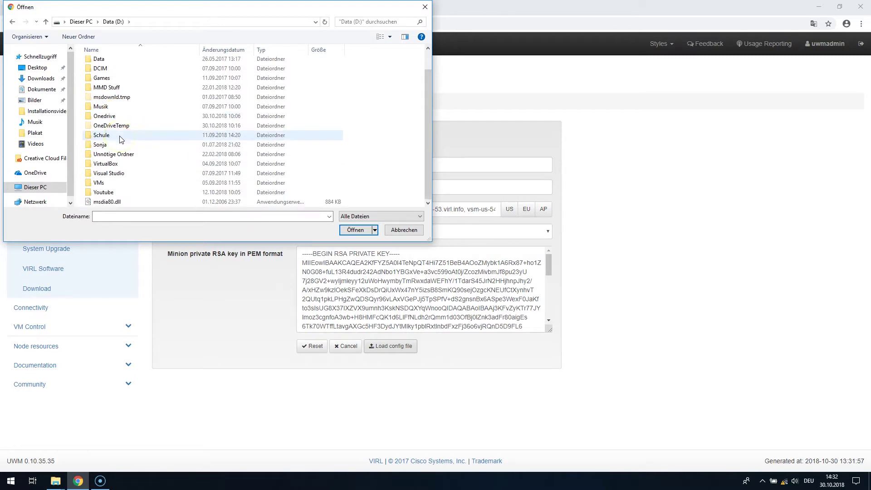
{"action": "double_click", "coordinate": [109, 135]}
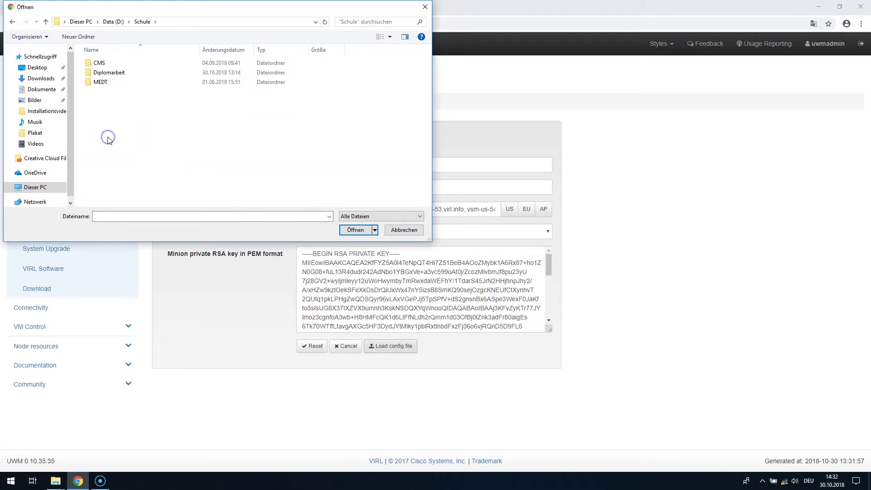
{"action": "double_click", "coordinate": [120, 73]}
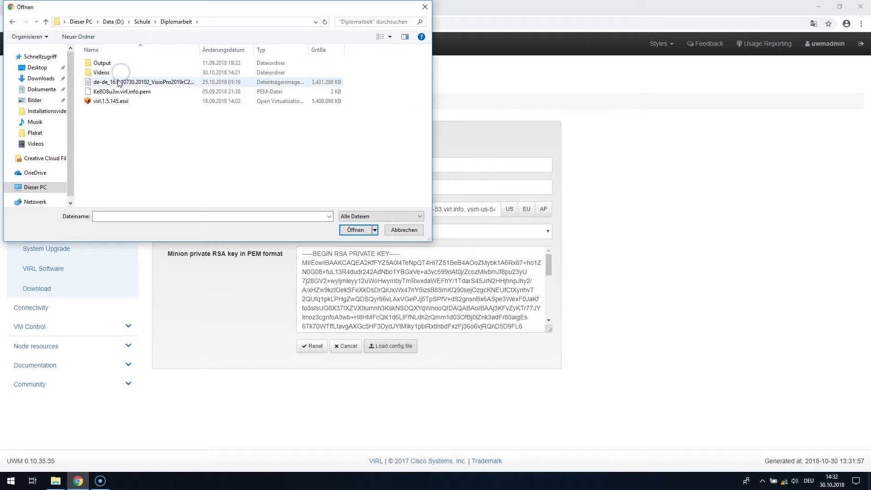
{"action": "left_click", "coordinate": [121, 91]}
{"action": "left_click", "coordinate": [357, 231]}
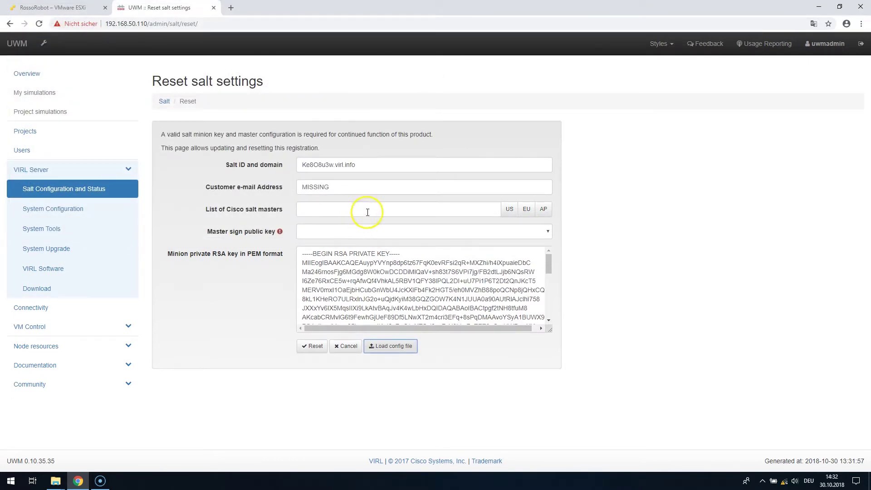
Set EU salt masters, eft.pub signing key and the customer e-mail, then apply the reset
{"action": "left_click", "coordinate": [526, 210]}
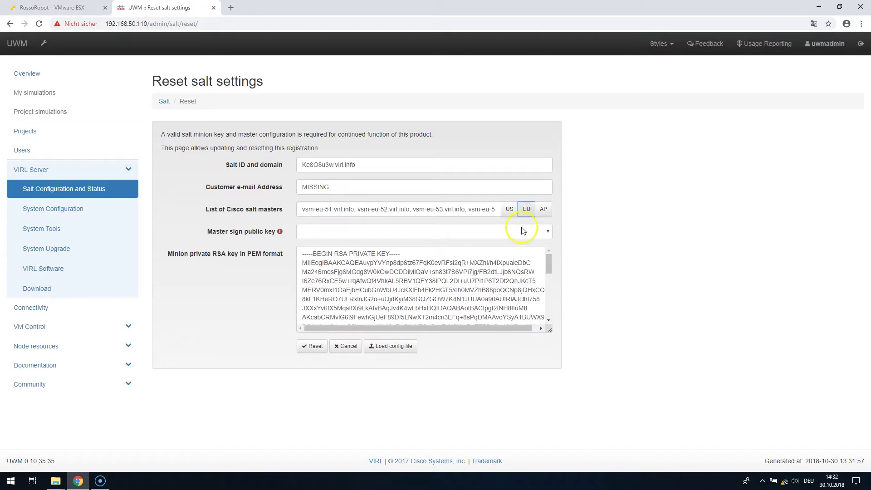
{"action": "left_click", "coordinate": [522, 229]}
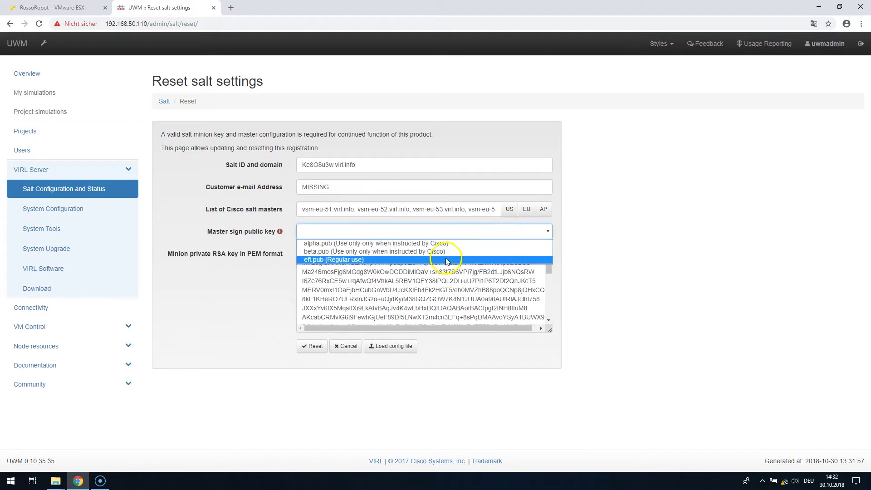
{"action": "left_click", "coordinate": [447, 260]}
{"action": "double_click", "coordinate": [363, 186]}
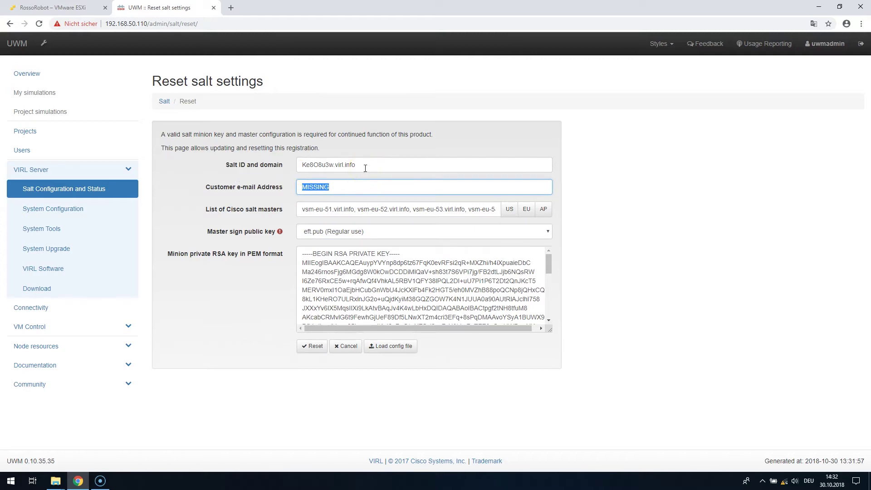
{"action": "left_click", "coordinate": [312, 347]}
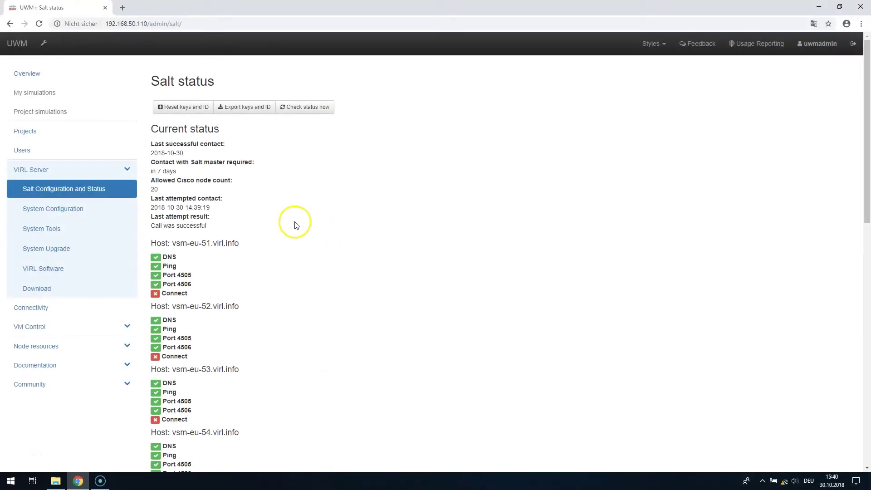
Re-run the salt status check and highlight the now-passing DNS and connect checks
{"action": "scroll", "coordinate": [276, 213], "scroll_direction": "down", "scroll_amount": 3}
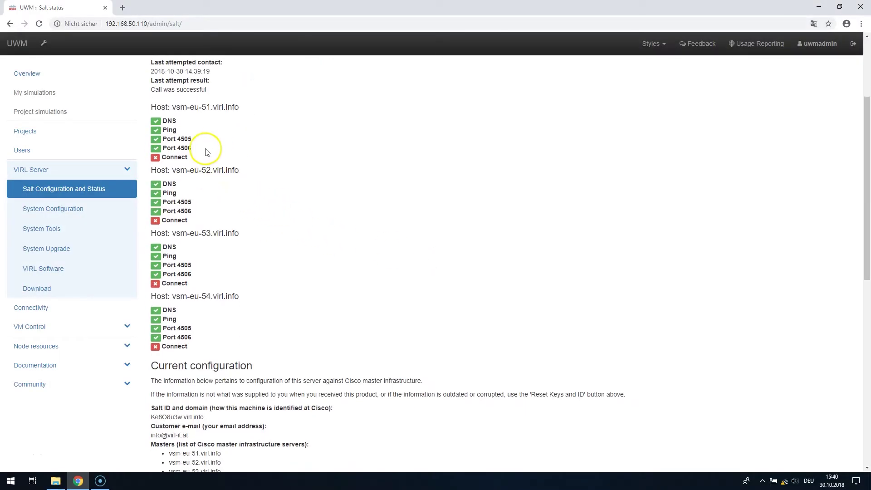
{"action": "scroll", "coordinate": [274, 199], "scroll_direction": "up", "scroll_amount": 2}
{"action": "scroll", "coordinate": [274, 200], "scroll_direction": "up", "scroll_amount": 1}
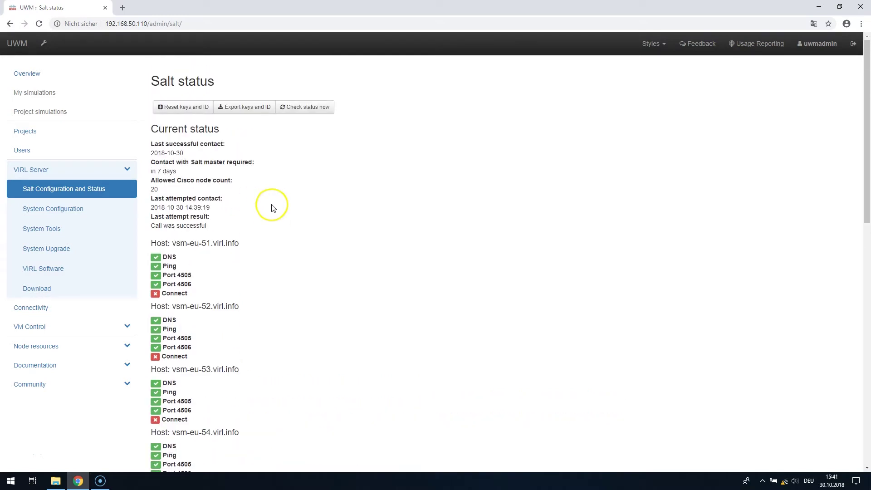
{"action": "left_click", "coordinate": [316, 110]}
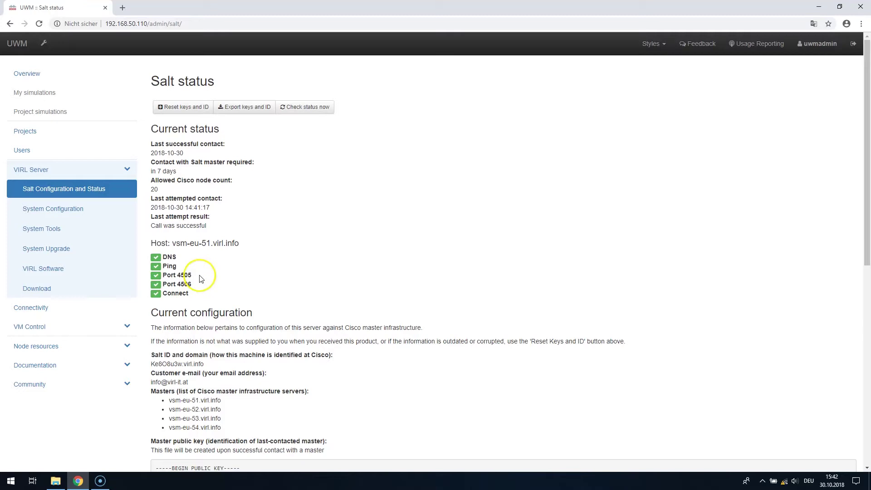
{"action": "left_click_drag", "start_coordinate": [194, 296], "coordinate": [163, 256]}
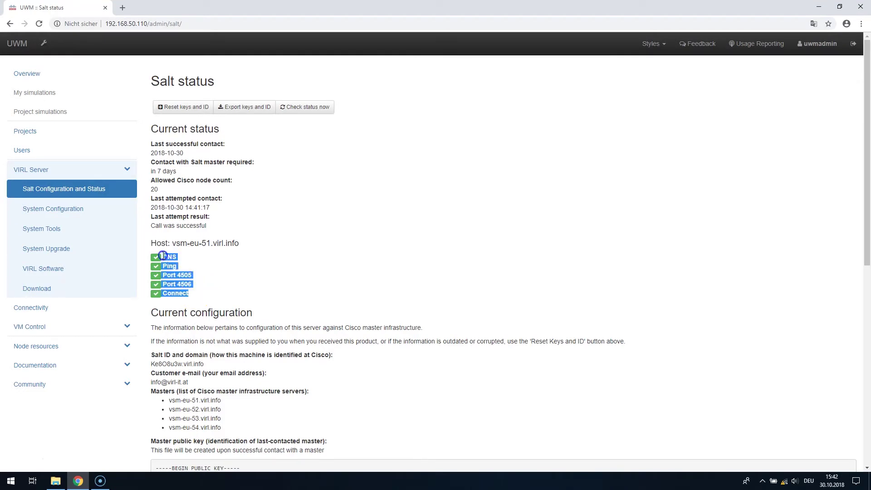
{"action": "left_click", "coordinate": [198, 264]}
{"action": "left_click_drag", "start_coordinate": [193, 298], "coordinate": [165, 256]}
{"action": "left_click", "coordinate": [200, 263]}
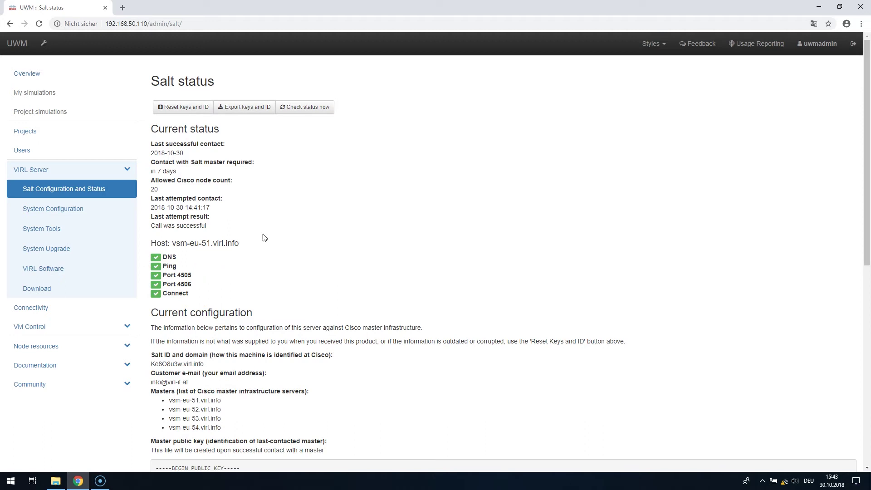
Run the System Tools health status check and review the server results, all passing except Proxy
{"action": "left_click", "coordinate": [67, 231]}
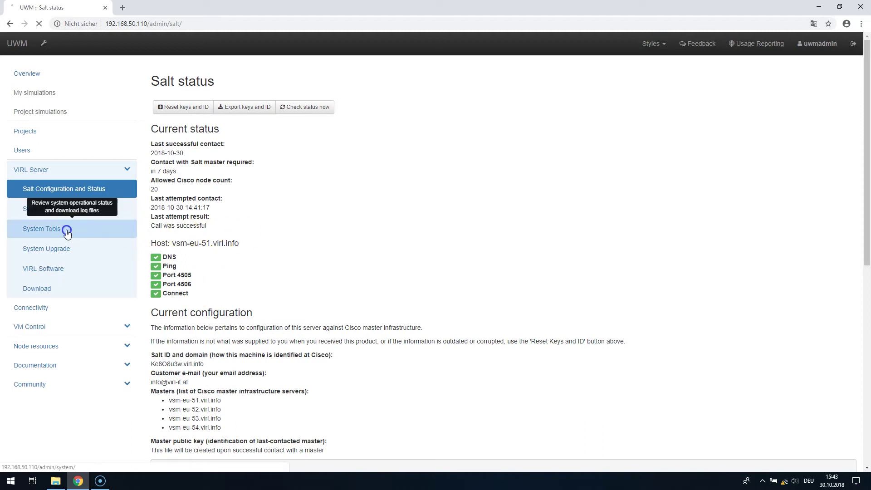
{"action": "left_click", "coordinate": [331, 131]}
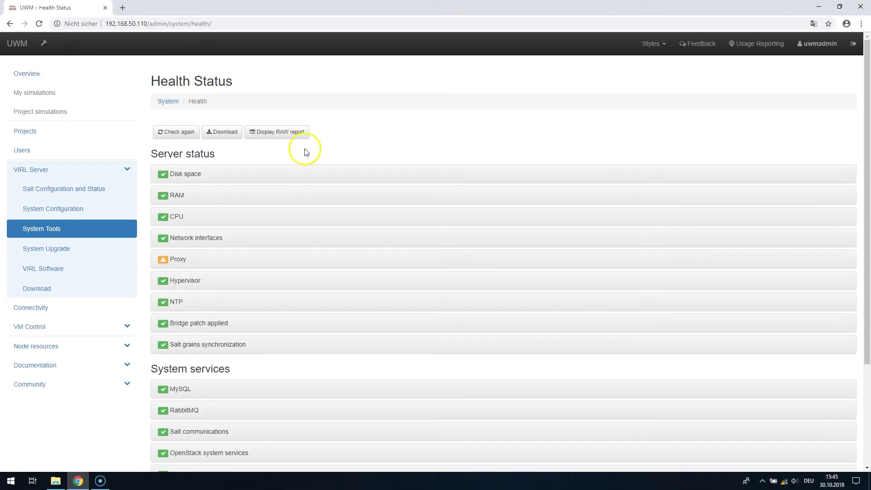
{"action": "scroll", "coordinate": [305, 150], "scroll_direction": "down", "scroll_amount": 3}
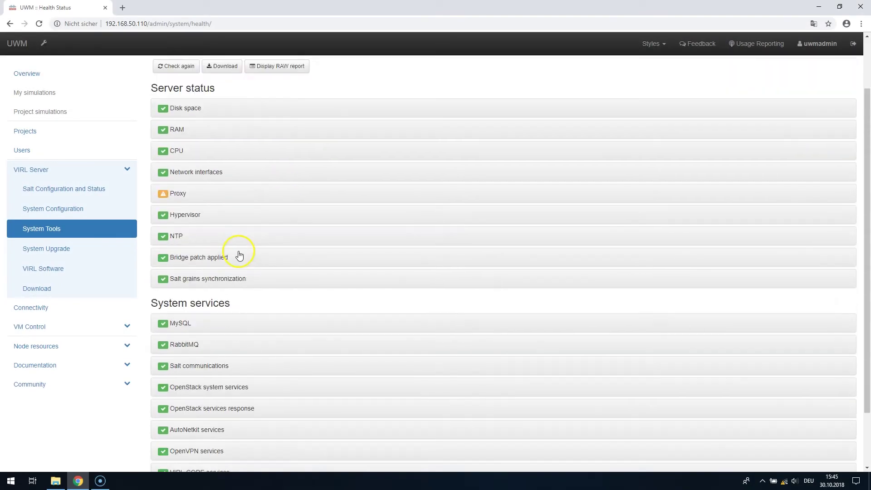
{"action": "scroll", "coordinate": [241, 254], "scroll_direction": "up", "scroll_amount": 3}
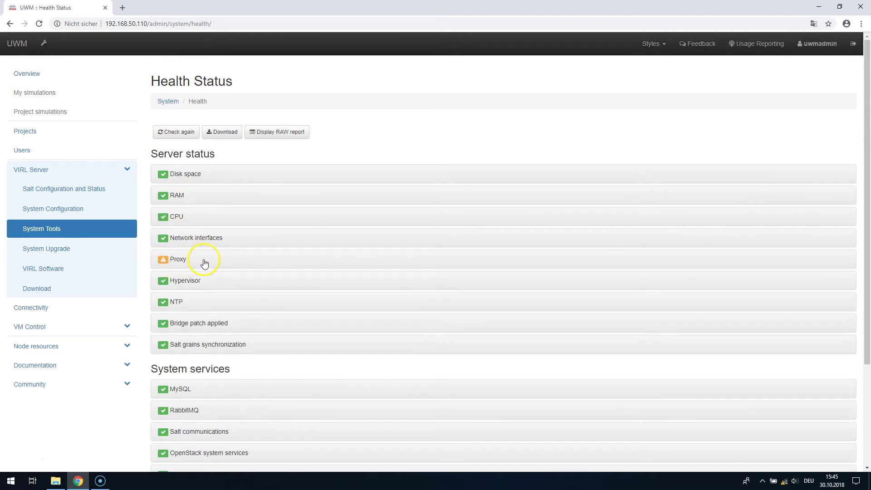
{"action": "scroll", "coordinate": [250, 230], "scroll_direction": "down", "scroll_amount": 3}
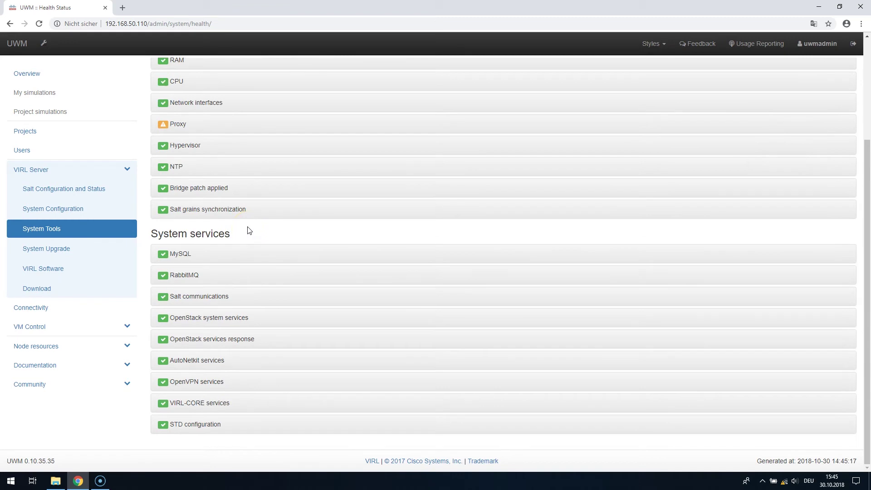
{"action": "scroll", "coordinate": [249, 230], "scroll_direction": "up", "scroll_amount": 3}
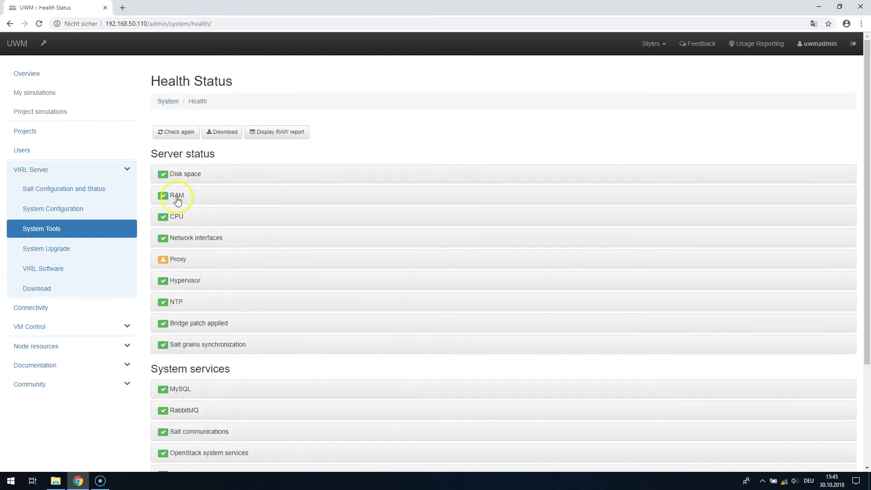
{"action": "left_click", "coordinate": [151, 154]}
{"action": "left_click_drag", "start_coordinate": [151, 154], "coordinate": [279, 365]}
{"action": "left_click", "coordinate": [273, 314]}
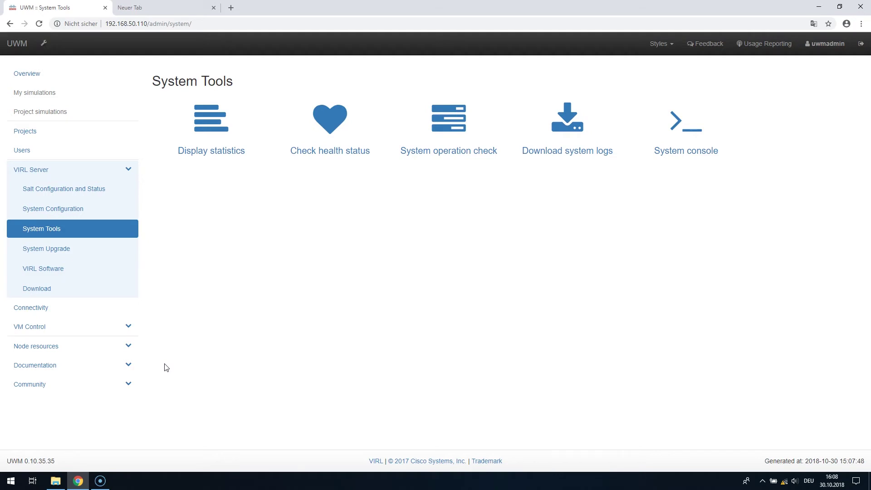
Download VMMaestro-dev-1.5.0-511-setup_64.exe from the UWM Download page and run it
{"action": "left_click", "coordinate": [74, 296]}
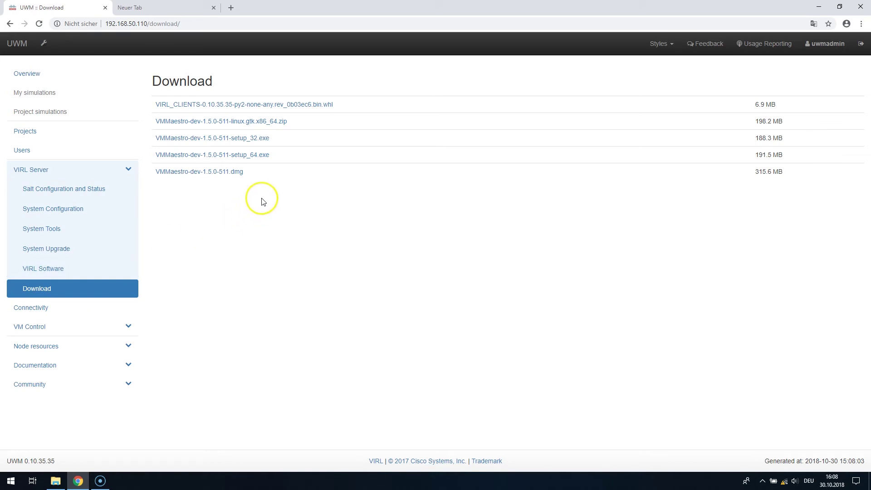
{"action": "left_click", "coordinate": [252, 160]}
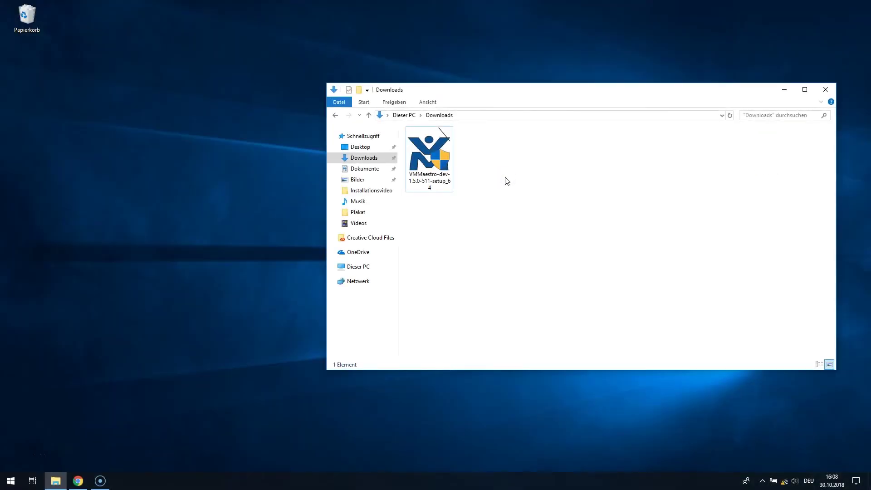
{"action": "double_click", "coordinate": [436, 151]}
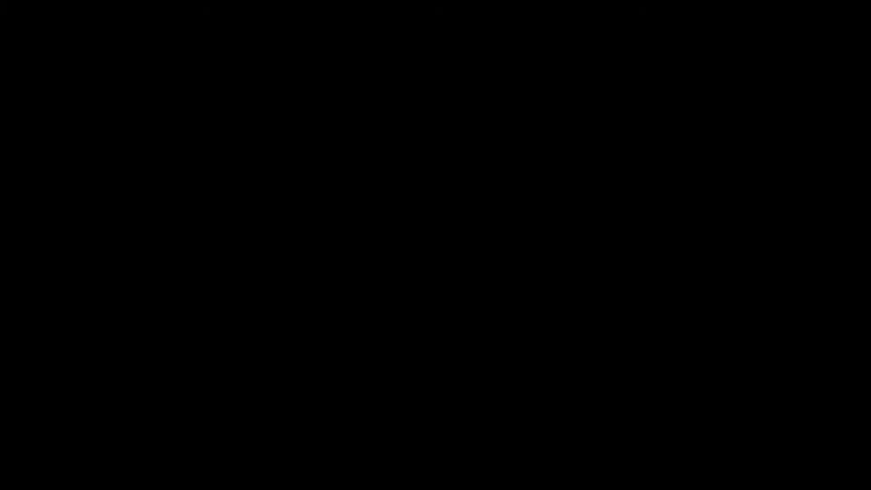
Install VM Maestro with default folders and both shortcuts, finishing with Run VM Maestro checked
{"action": "left_click", "coordinate": [413, 296]}
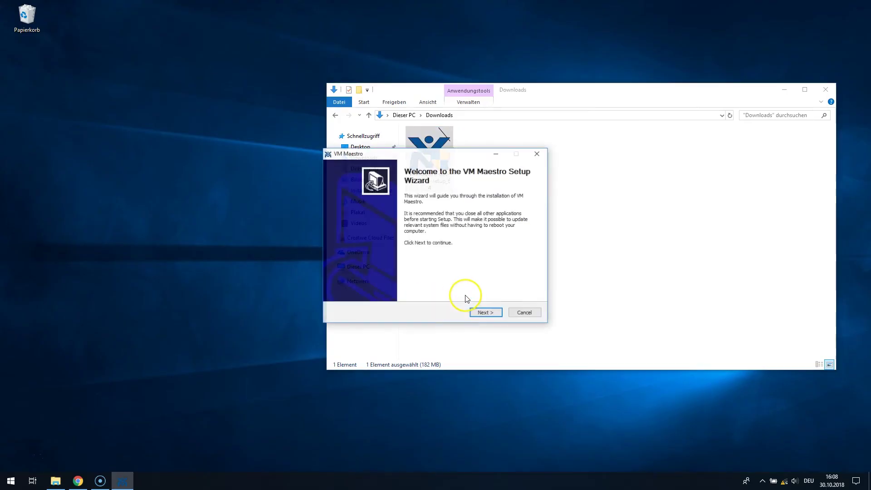
{"action": "left_click", "coordinate": [485, 312]}
{"action": "left_click", "coordinate": [488, 313]}
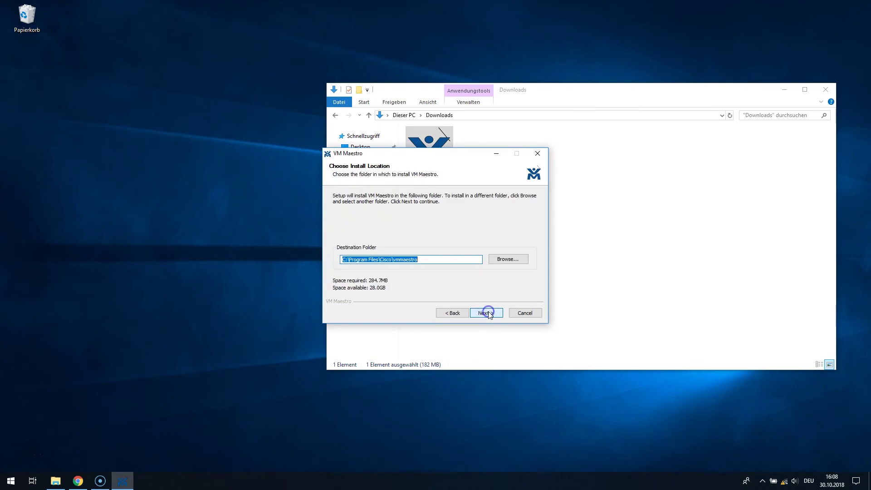
{"action": "left_click", "coordinate": [487, 314]}
{"action": "left_click", "coordinate": [487, 313]}
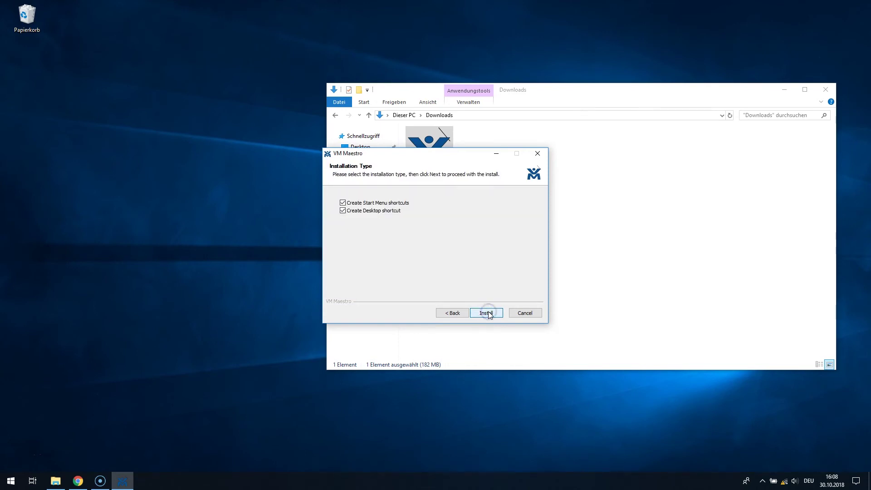
{"action": "left_click", "coordinate": [489, 312]}
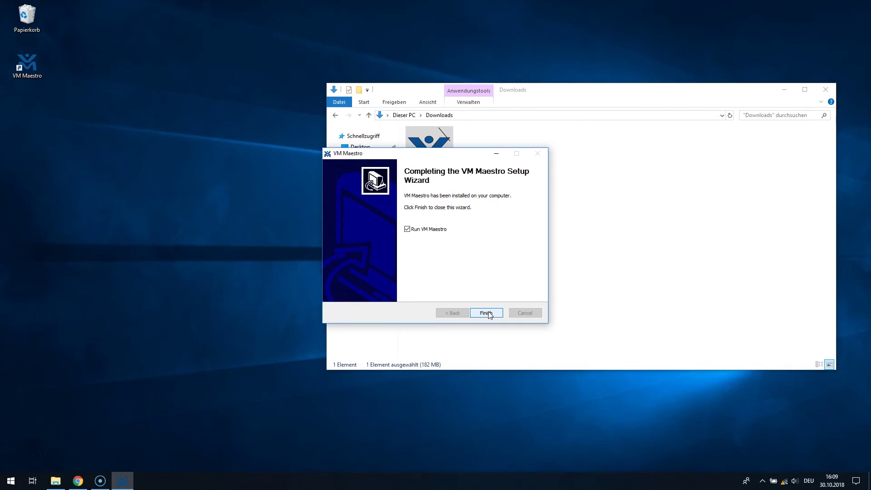
{"action": "left_click", "coordinate": [489, 313]}
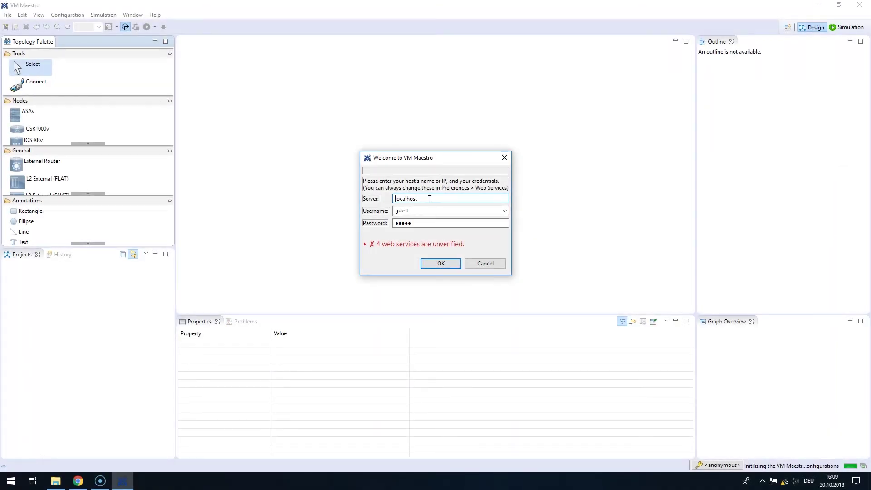
Point VM Maestro at server 192.168.50.110 with the VIRLIT project username and log in
{"action": "left_click_drag", "start_coordinate": [437, 198], "coordinate": [401, 198]}
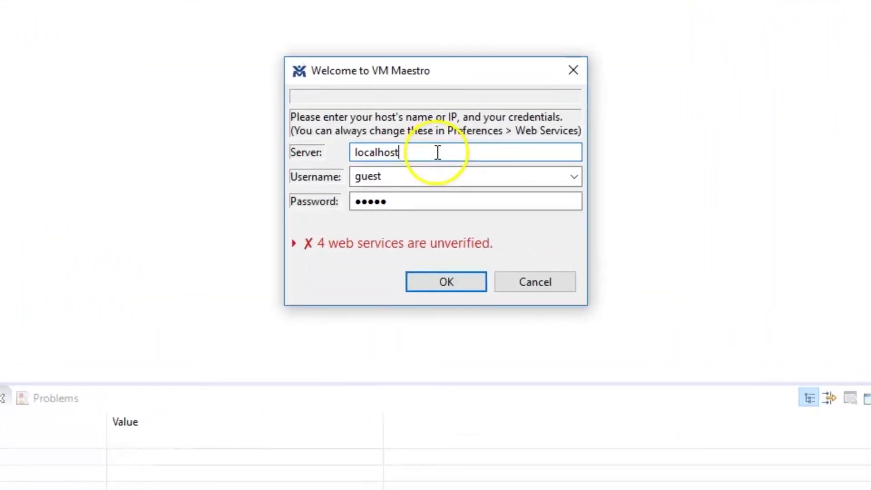
{"action": "left_click_drag", "start_coordinate": [368, 150], "coordinate": [353, 151]}
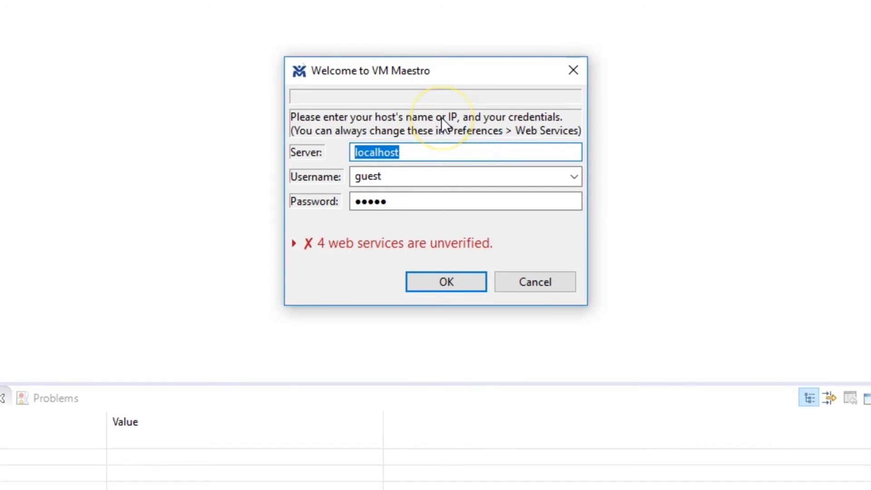
{"action": "type", "text": "192."}
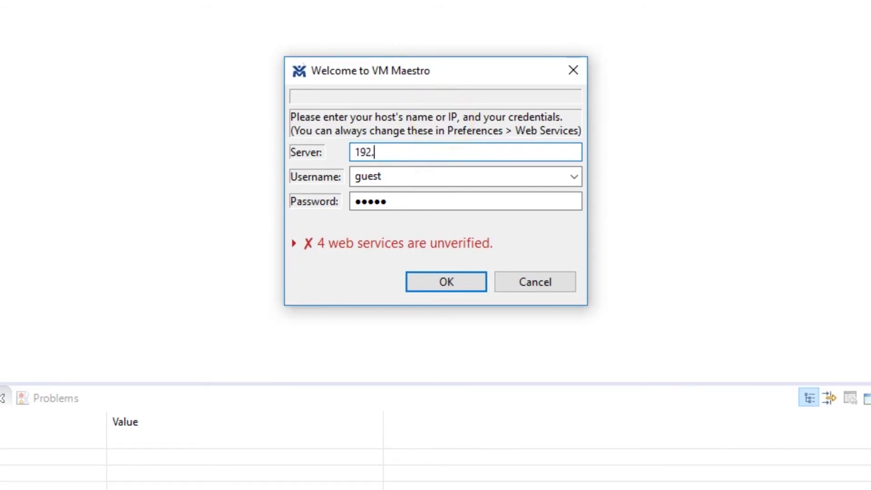
{"action": "type", "text": "168.50.110"}
{"action": "key", "text": "Tab"}
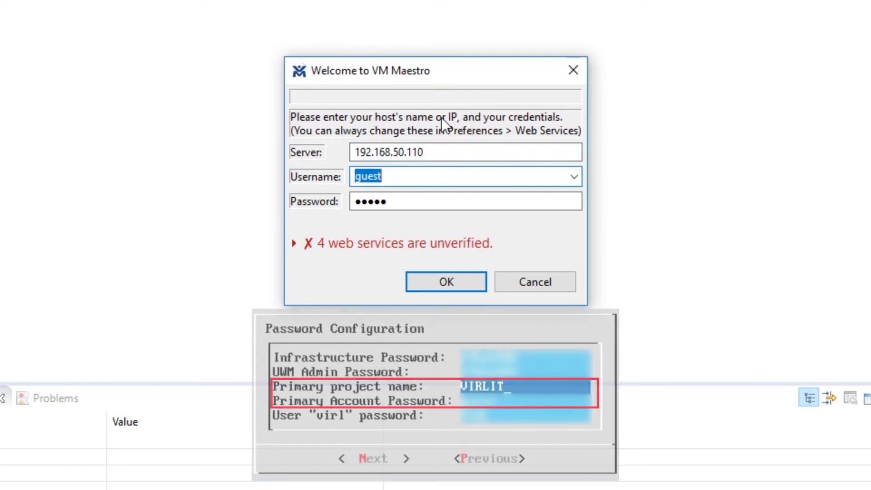
{"action": "type", "text": "VIRLIT"}
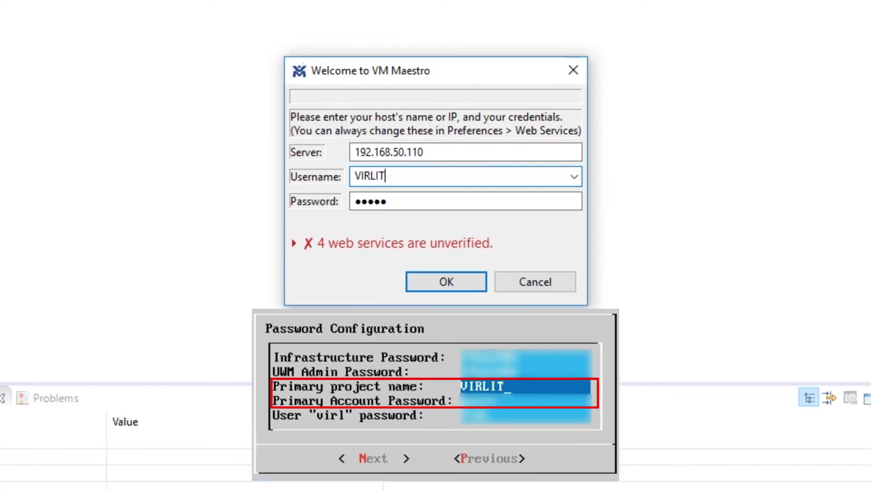
{"action": "key", "text": "Tab"}
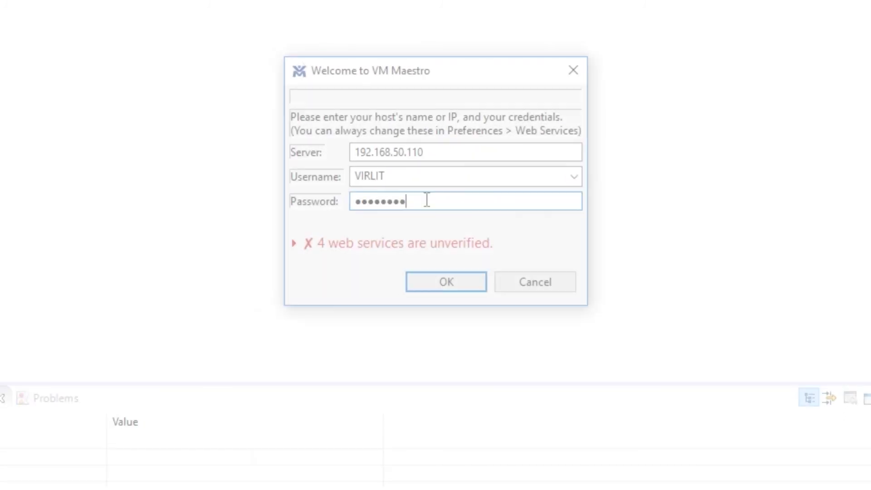
{"action": "left_click", "coordinate": [443, 282]}
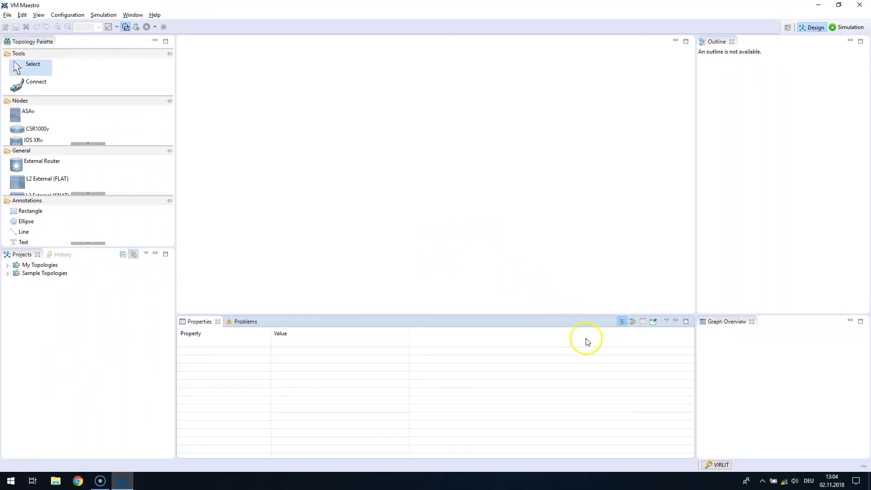
{"action": "left_click", "coordinate": [716, 465]}
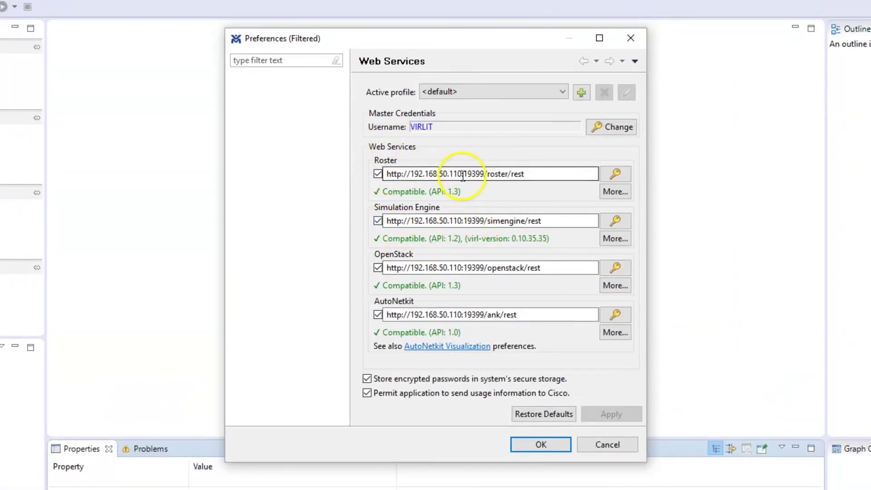
{"action": "left_click", "coordinate": [616, 127]}
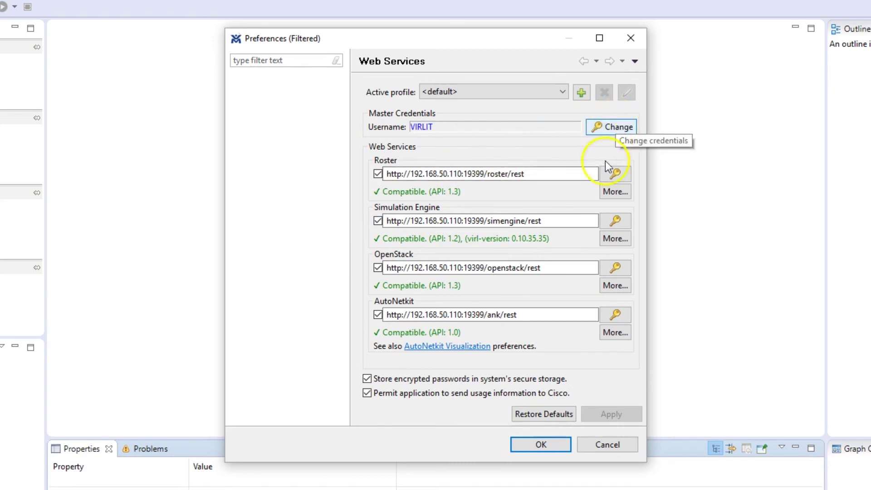
{"action": "left_click", "coordinate": [543, 444]}
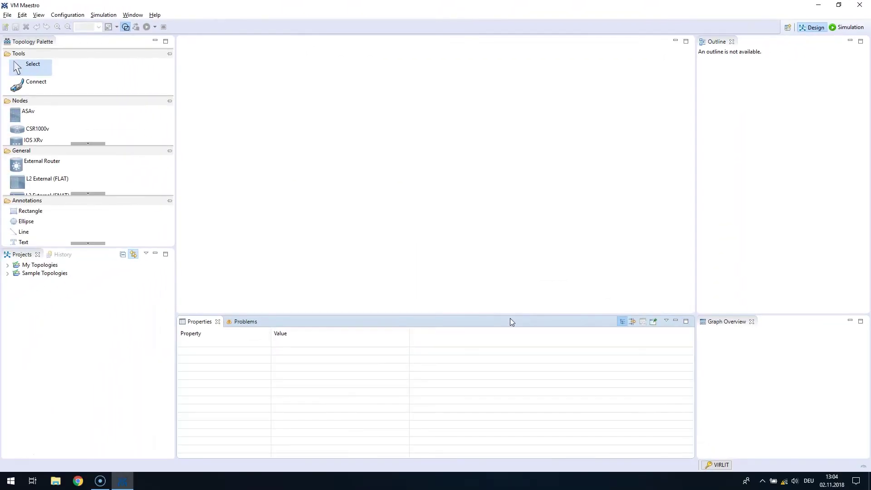
Create a new topology file named topology.virl under My Topologies
{"action": "left_click", "coordinate": [7, 15]}
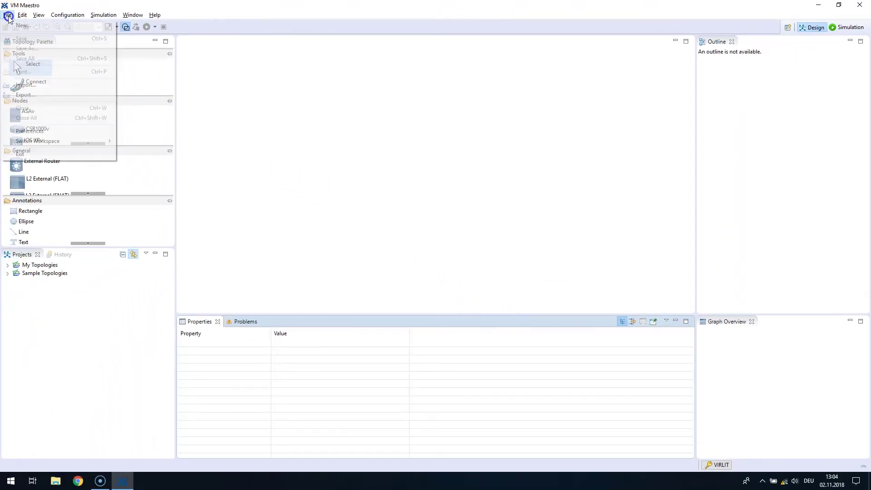
{"action": "mouse_move", "coordinate": [27, 25]}
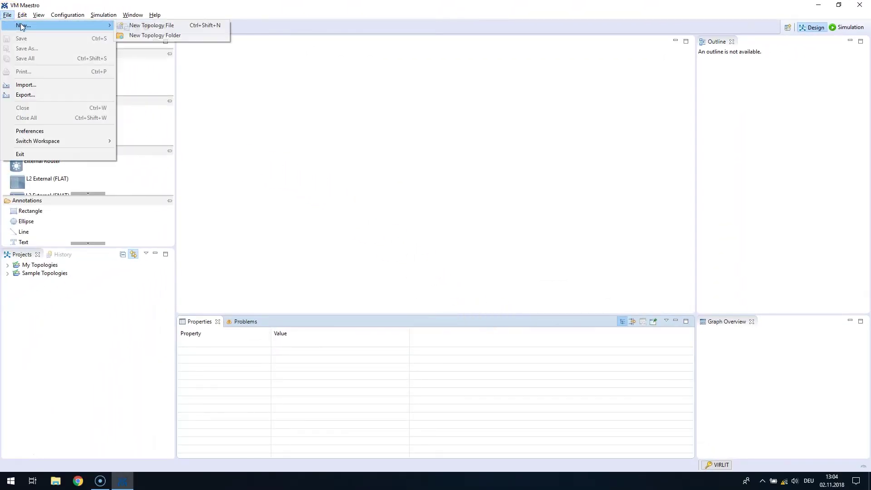
{"action": "left_click", "coordinate": [151, 25]}
{"action": "left_click", "coordinate": [477, 304]}
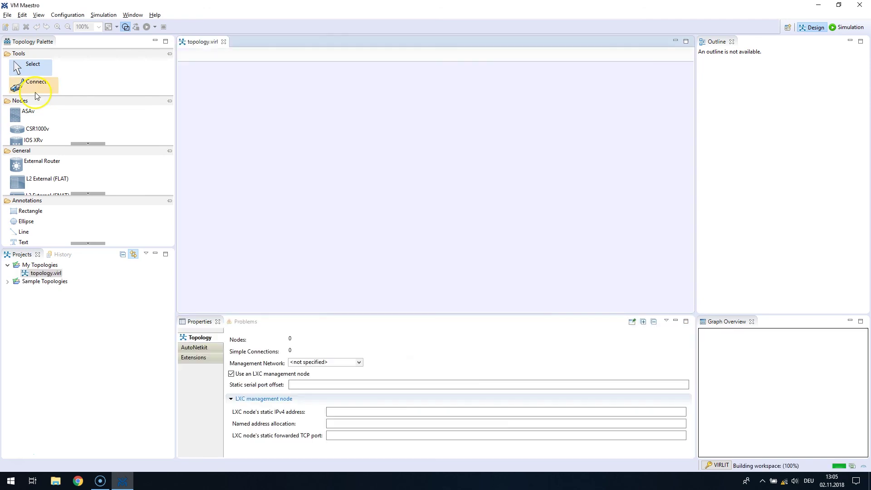
Place three CSR1000v routers on the canvas, csr1000v-1 through csr1000v-3
{"action": "left_click", "coordinate": [34, 129]}
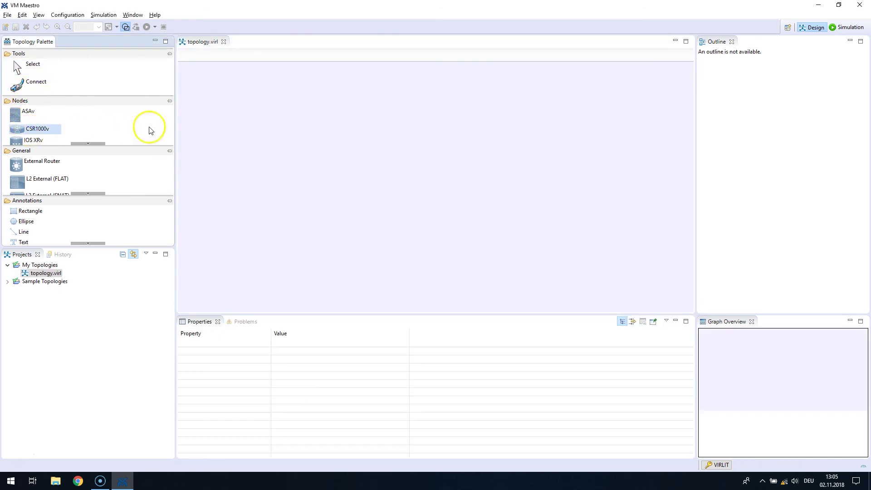
{"action": "left_click", "coordinate": [259, 130]}
{"action": "left_click", "coordinate": [315, 173]}
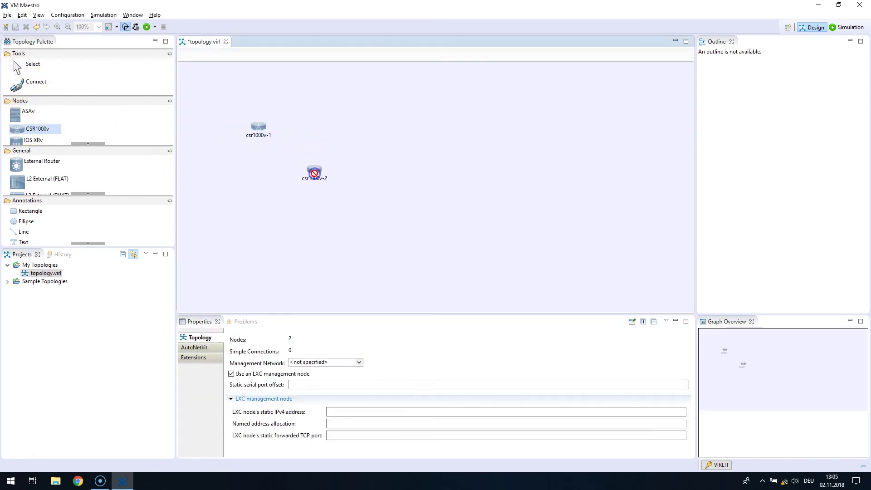
{"action": "left_click", "coordinate": [379, 138]}
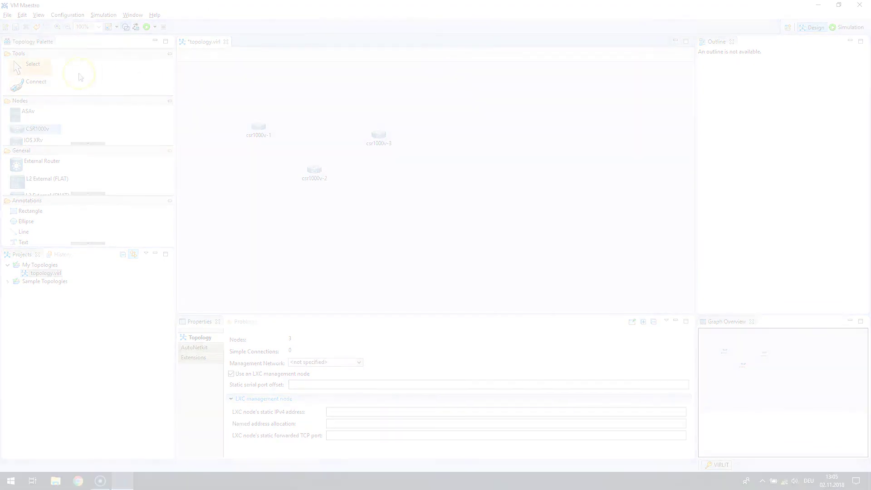